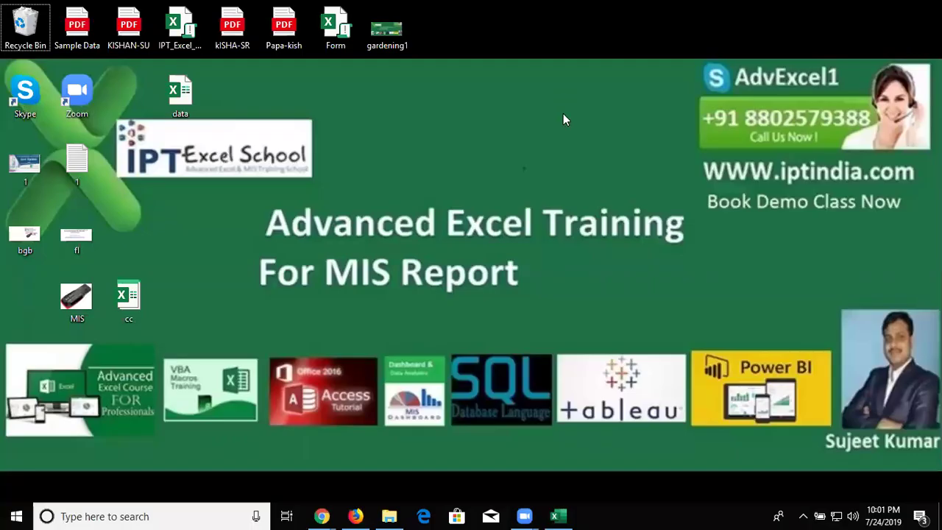
Step: Switch to the Book1 Excel window using Alt+Tab
click(526, 140)
key(alt+Tab)
click(91, 210)
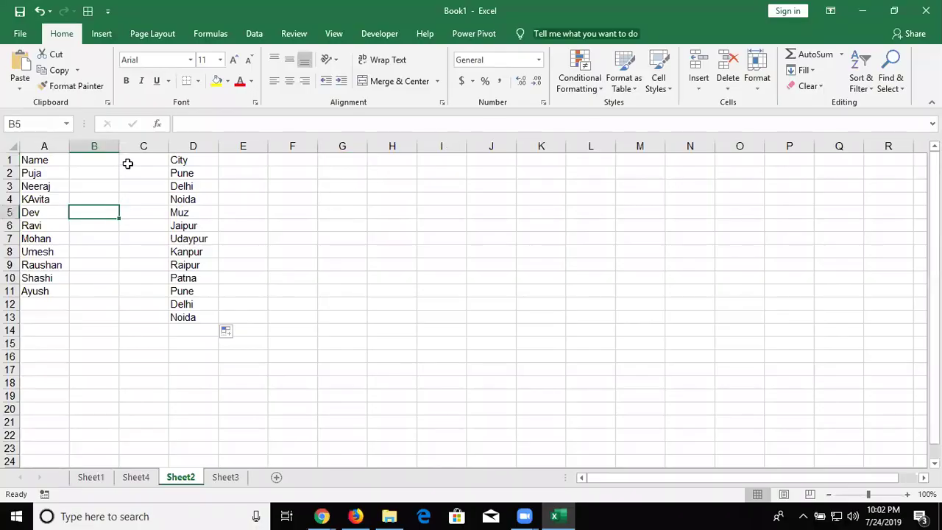
Step: Inspect the source data by selecting the Name list A1:A11 and the City list D1:D13
key(ctrl+Home)
key(ctrl+shift+Down)
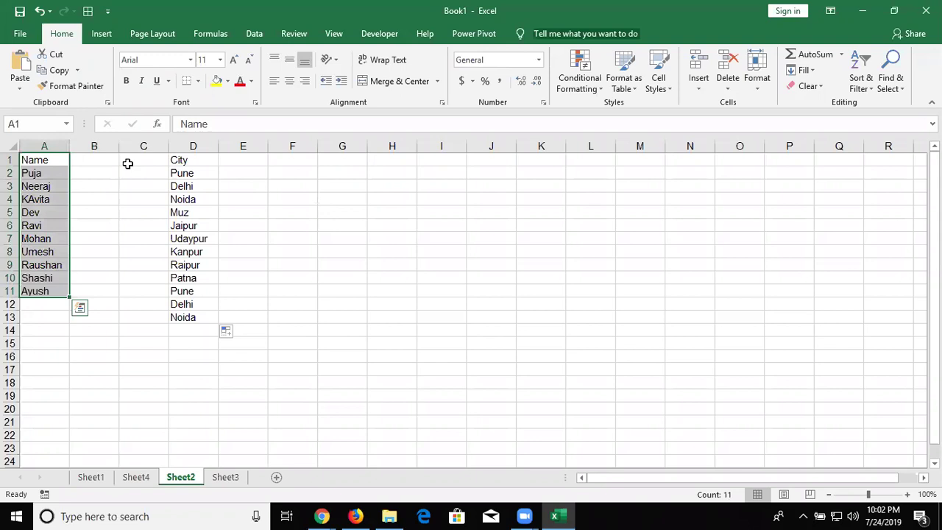
click(140, 166)
key(Right)
key(ctrl+shift+Down)
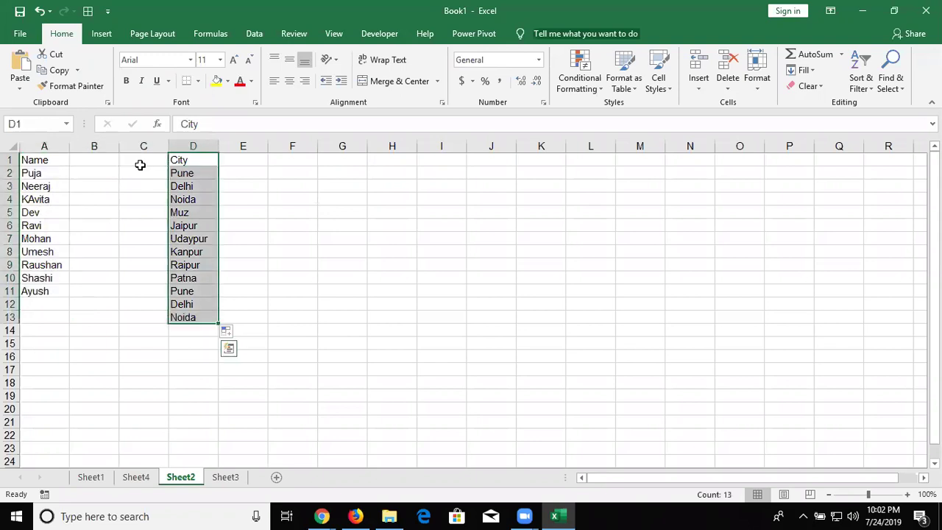
Step: Enter the headings Name in H1 and City in I1
key(Right)
key(Right)
key(Right)
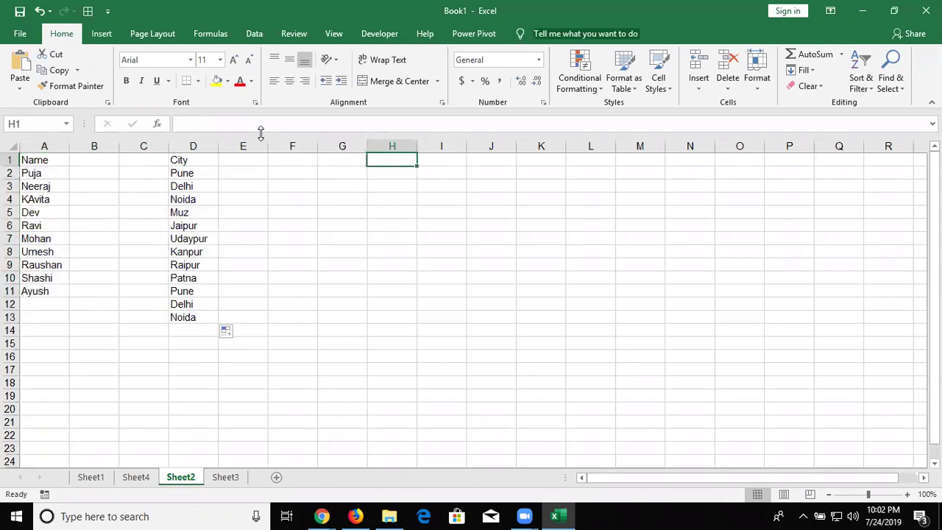
text(N)
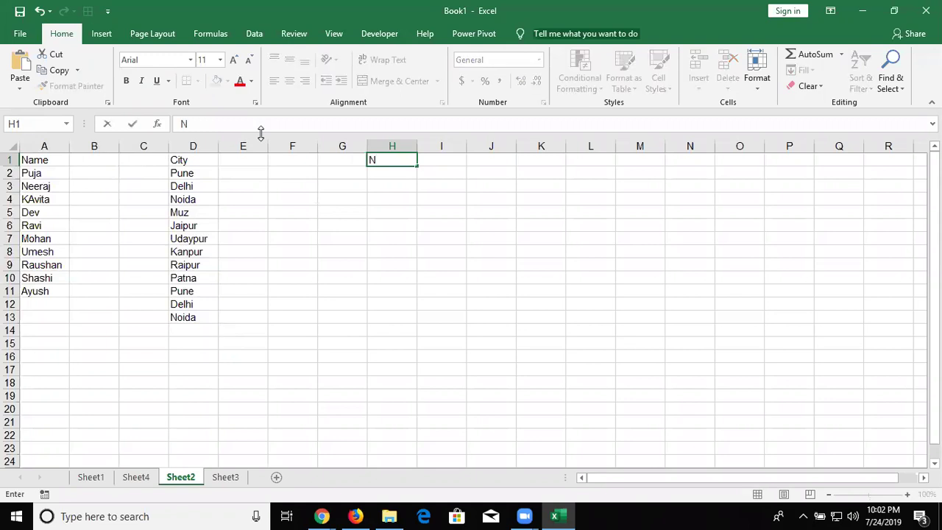
text(ame)
key(Tab)
text(City)
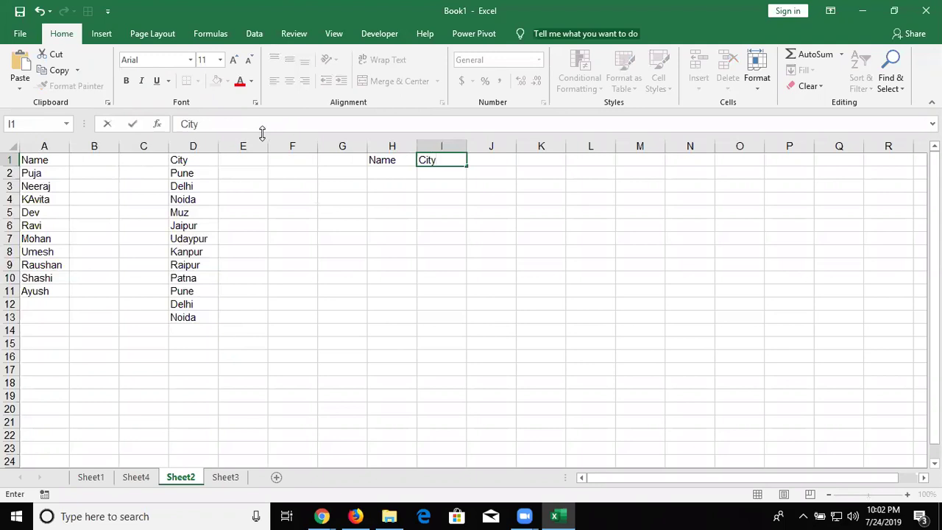
key(Left)
key(Left)
key(Left)
key(Left)
key(Left)
key(Left)
key(Left)
key(Down)
key(Down)
Step: Copy Puja from A2 and recheck the name after a paste into H2 fails
key(Up)
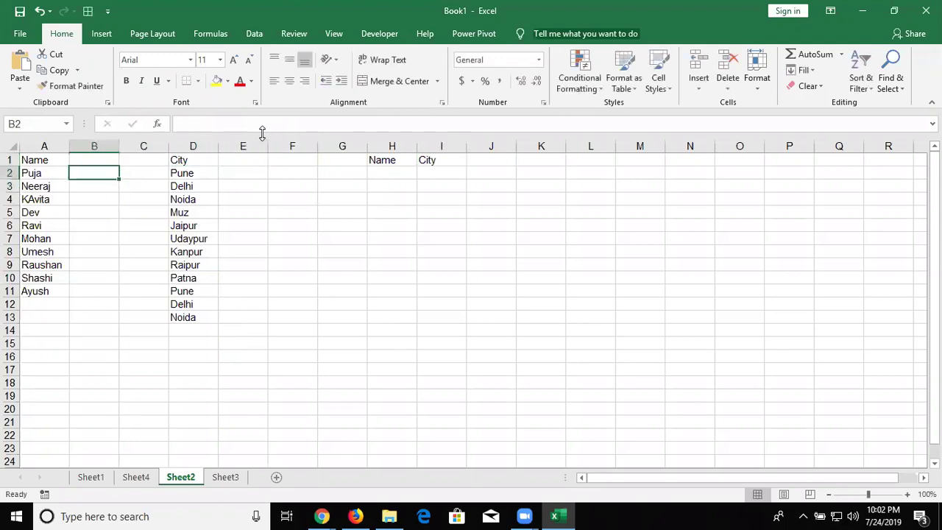
key(Left)
key(ctrl+c)
click(396, 174)
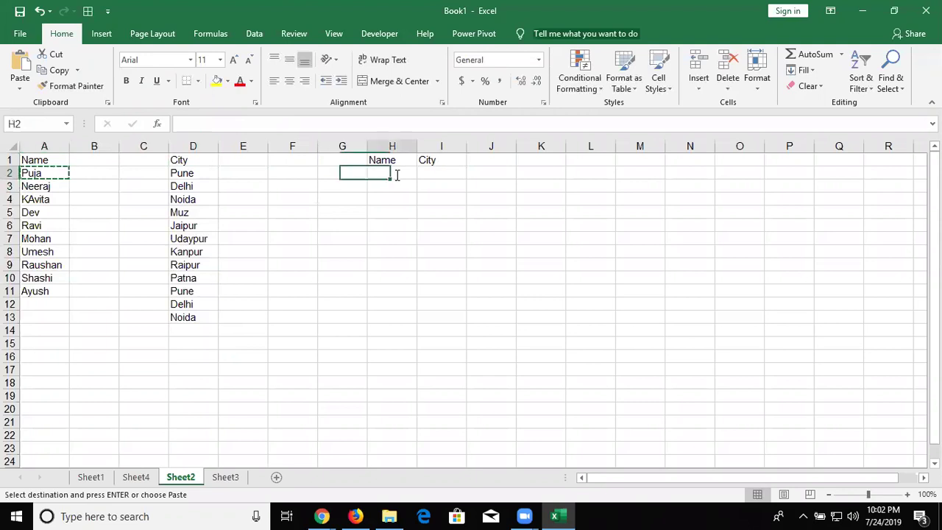
key(BackSpace)
key(Escape)
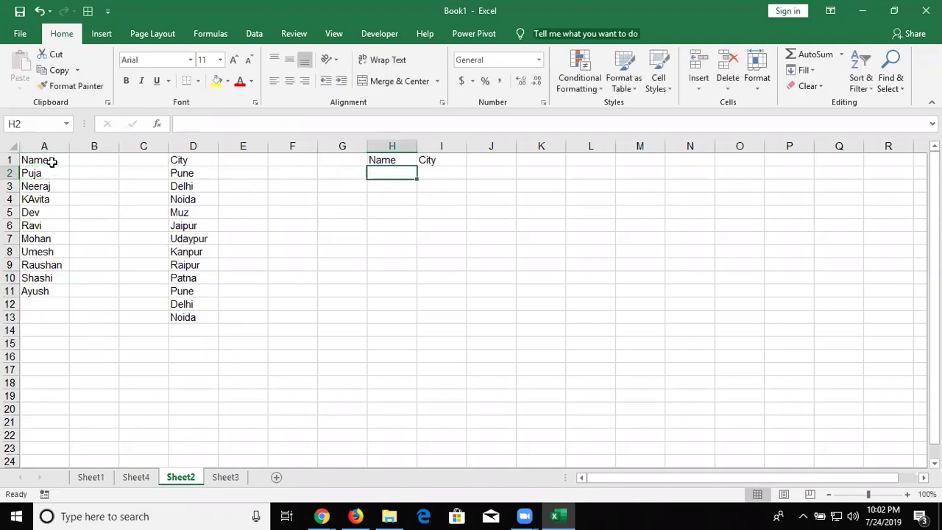
double_click(49, 171)
key(Escape)
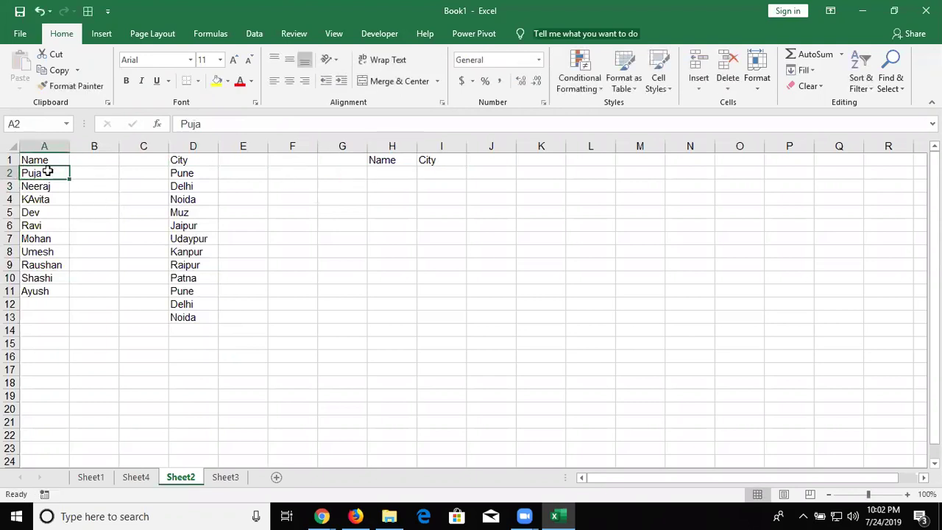
Step: Paste Puja from A2 into H2
key(ctrl+c)
click(378, 174)
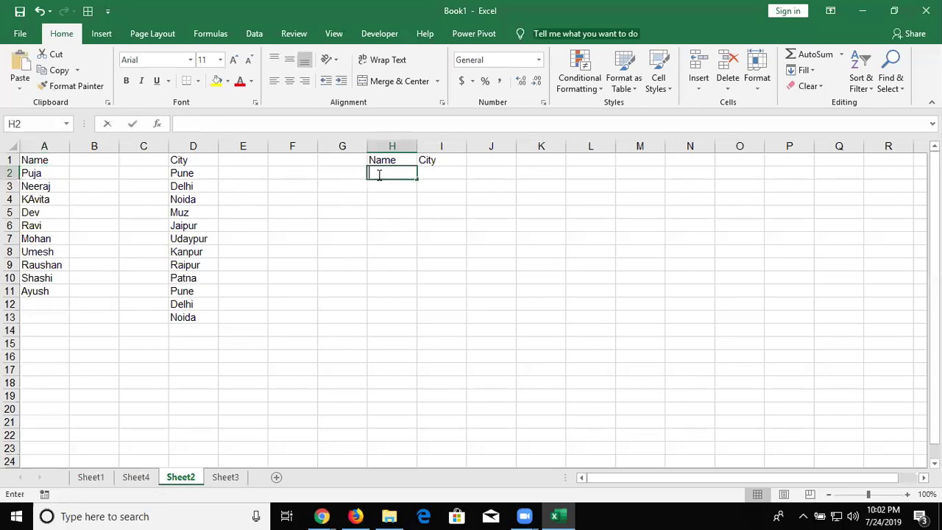
key(BackSpace)
key(Escape)
key(Left)
key(Left)
key(Left)
key(Left)
key(Left)
key(Left)
key(Left)
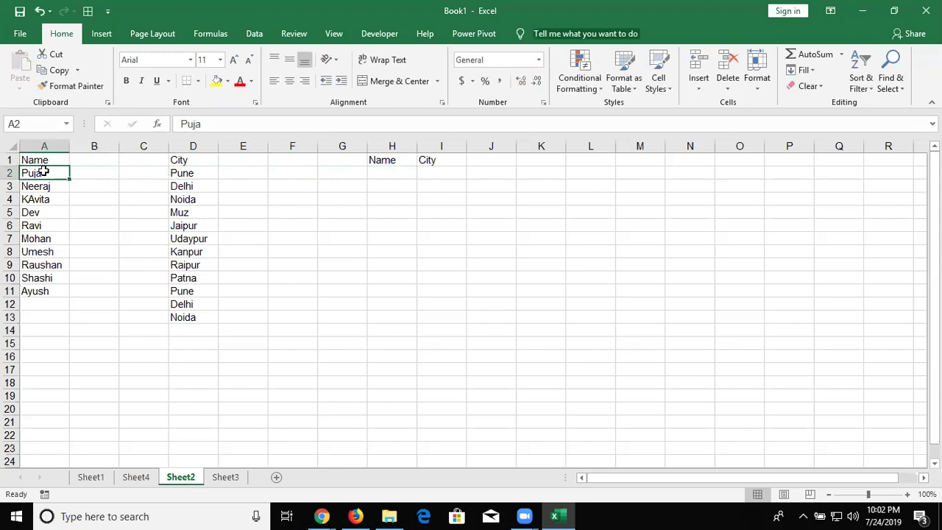
key(ctrl+c)
key(Right)
key(Right)
key(Right)
key(Right)
key(Right)
key(Right)
key(Return)
key(Left)
key(Left)
key(Left)
key(Left)
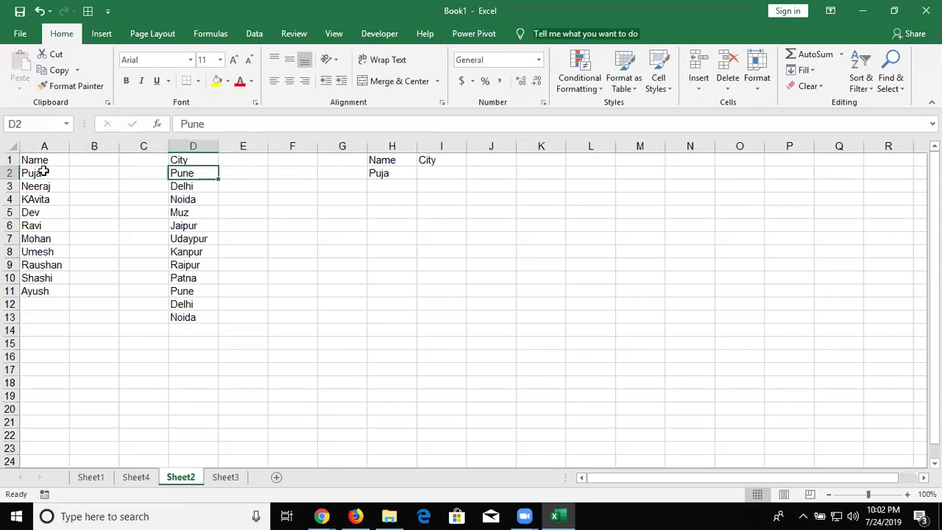
Step: Copy cities D2:D13 into I2:I13 and fill Puja down H2:H13
key(ctrl+shift+Down)
key(ctrl+c)
key(Right)
key(Right)
key(Right)
key(Right)
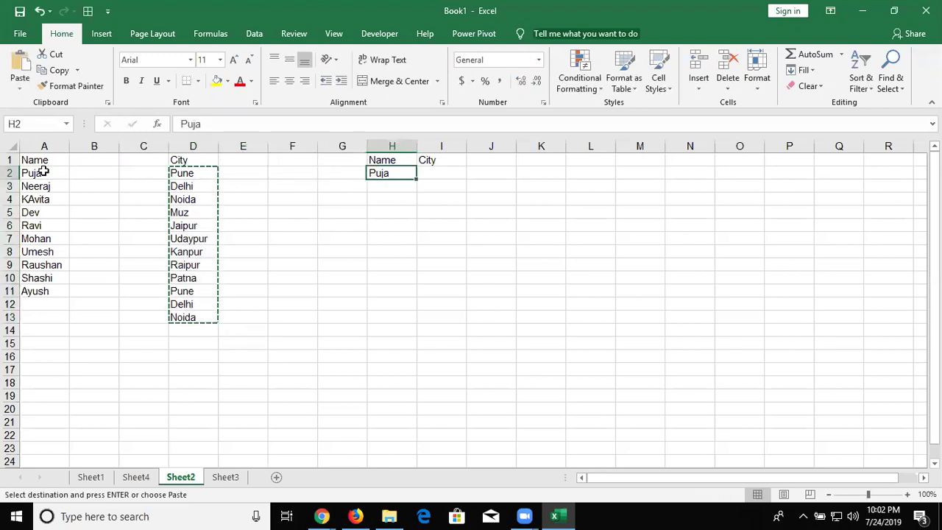
key(Right)
key(ctrl+v)
key(Down)
key(Down)
key(Down)
key(Down)
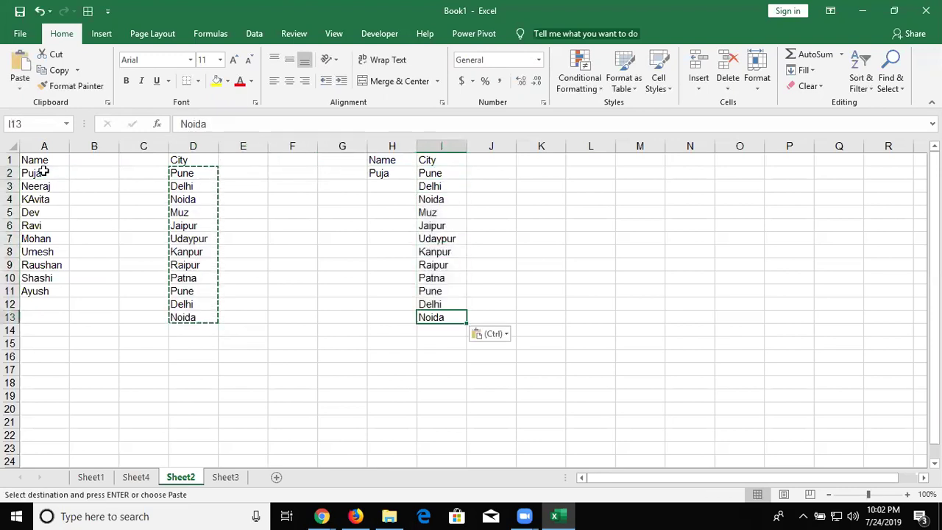
key(Left)
key(ctrl+shift+Up)
key(ctrl+d)
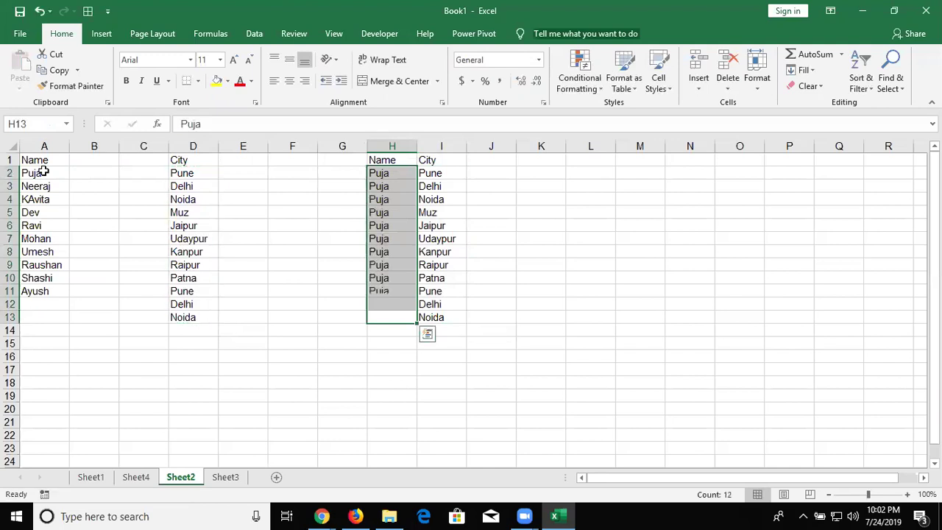
Step: Copy Neeraj from A3 into H14
key(Left)
key(Left)
key(Left)
key(Left)
key(Left)
key(Left)
key(Up)
key(Up)
key(Up)
key(Up)
key(Left)
key(Down)
key(Down)
key(ctrl+c)
key(Down)
key(Right)
key(Right)
key(Right)
key(Right)
key(Right)
key(Right)
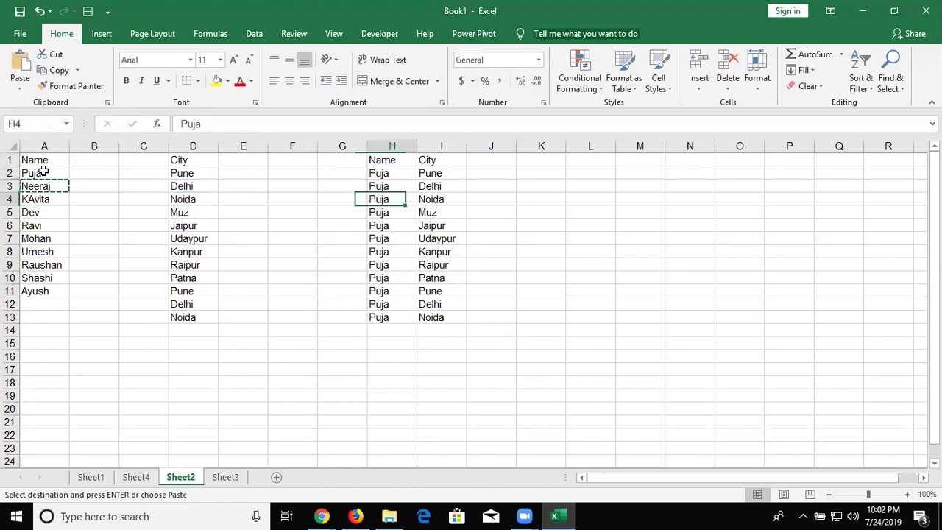
key(ctrl+Down)
key(Down)
key(ctrl+v)
Step: Copy the twelve cities into I14:I25 and fill Neeraj down H14:H25
key(Left)
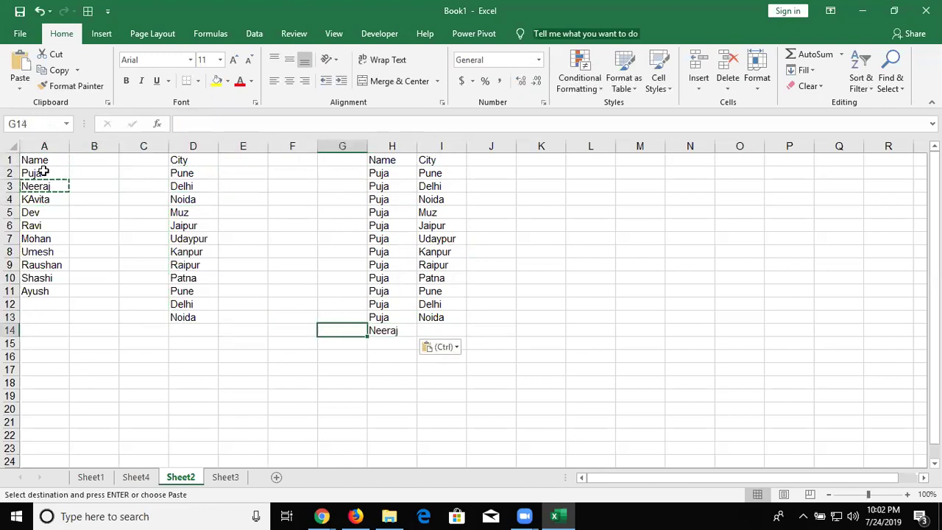
key(Left)
key(Left)
key(Left)
key(Up)
key(shift+Up)
key(shift+Up)
key(shift+Up)
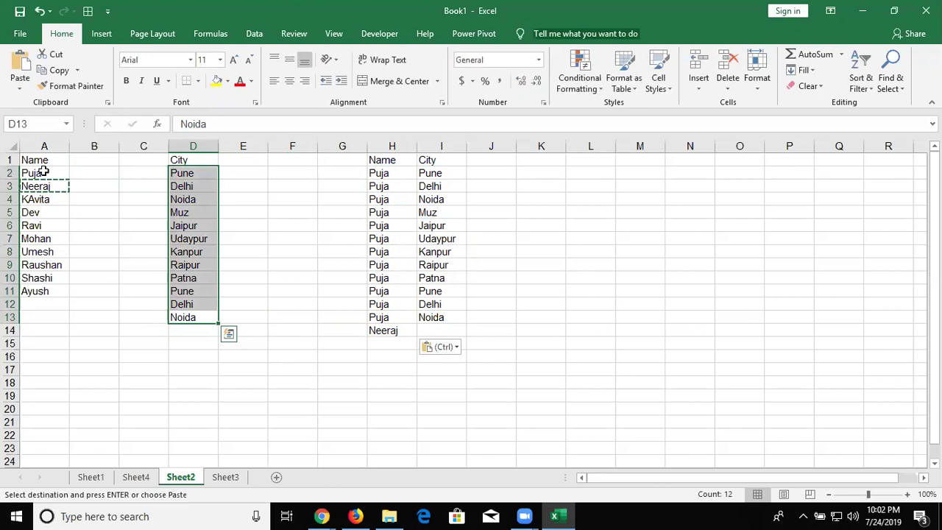
key(ctrl+c)
key(Right)
key(Right)
key(Right)
key(Right)
key(Down)
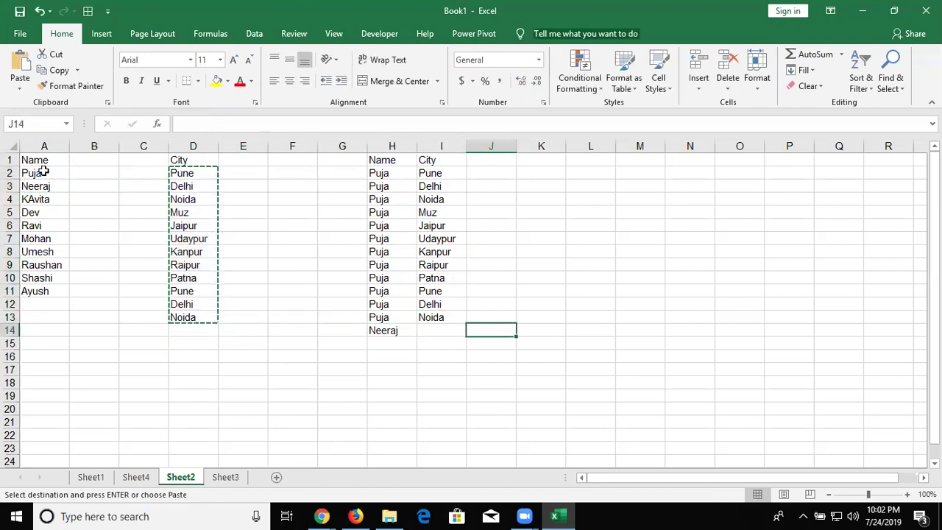
key(ctrl+v)
key(Down)
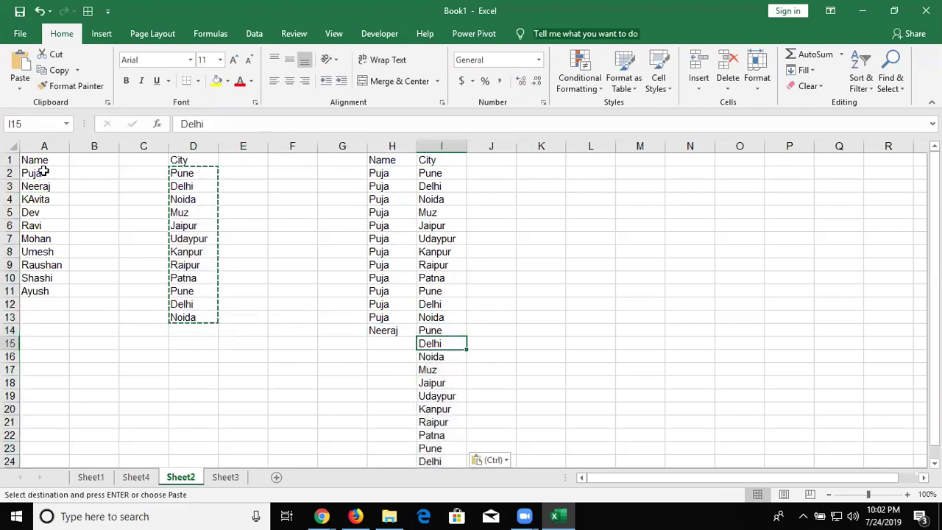
key(ctrl+Down)
key(Left)
key(ctrl+shift+Up)
key(ctrl+d)
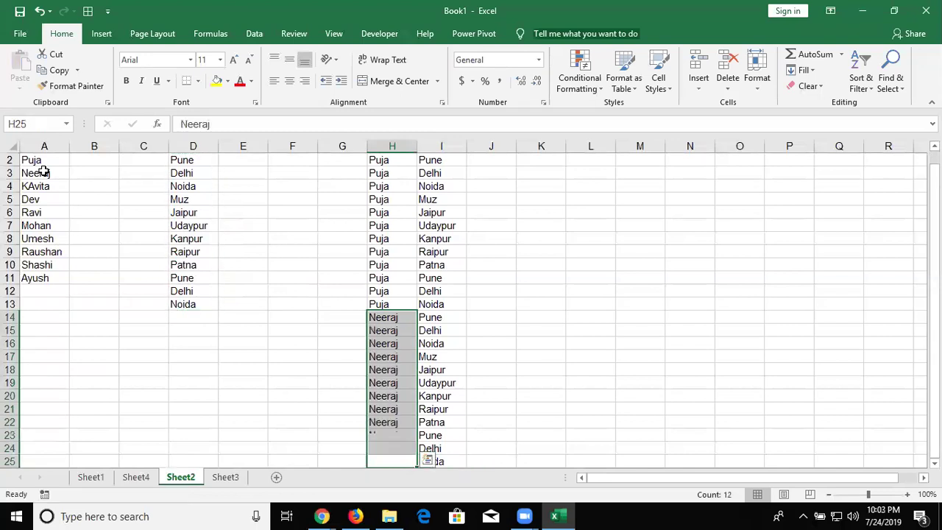
key(Down)
Step: Select H4:I25 and delete its contents
key(Up)
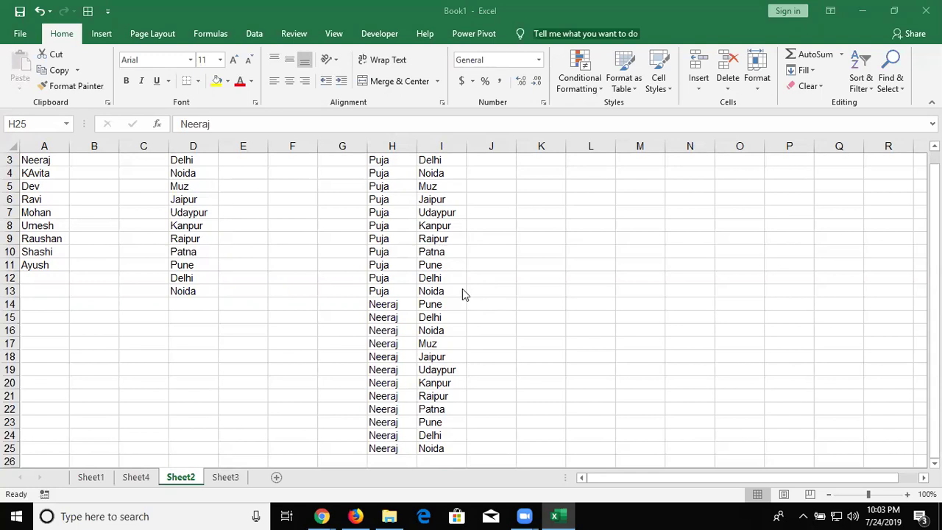
double_click(370, 173)
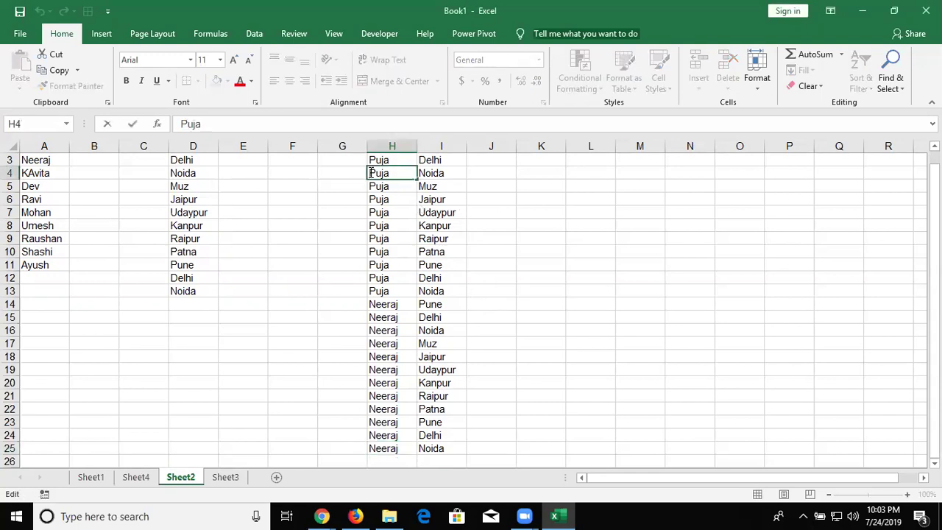
key(Escape)
key(shift+Right)
key(ctrl+shift+Down)
key(Delete)
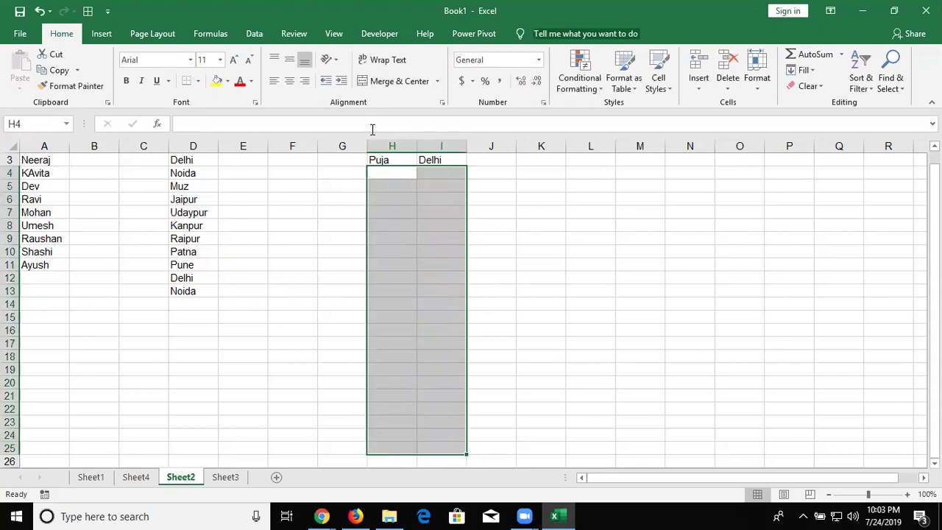
Step: Open the Visual Basic editor from the Developer tab and insert a new module
click(377, 34)
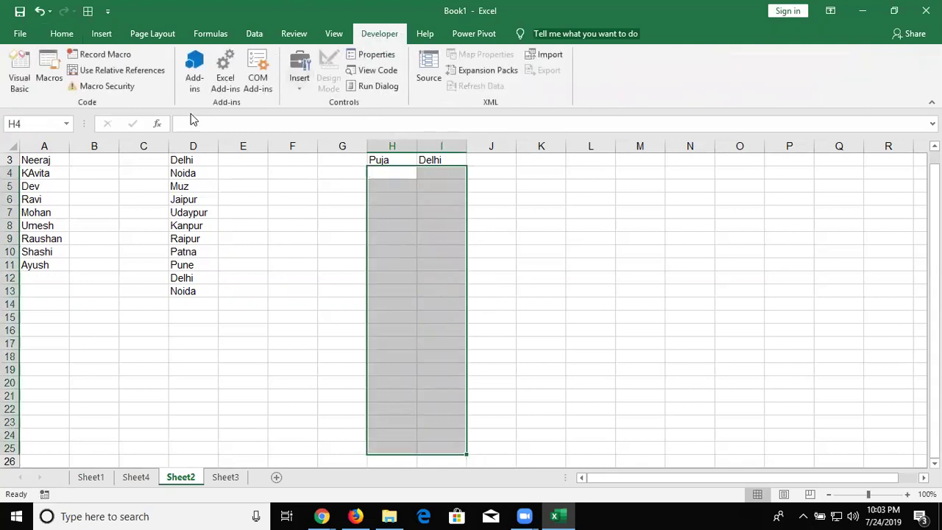
click(12, 78)
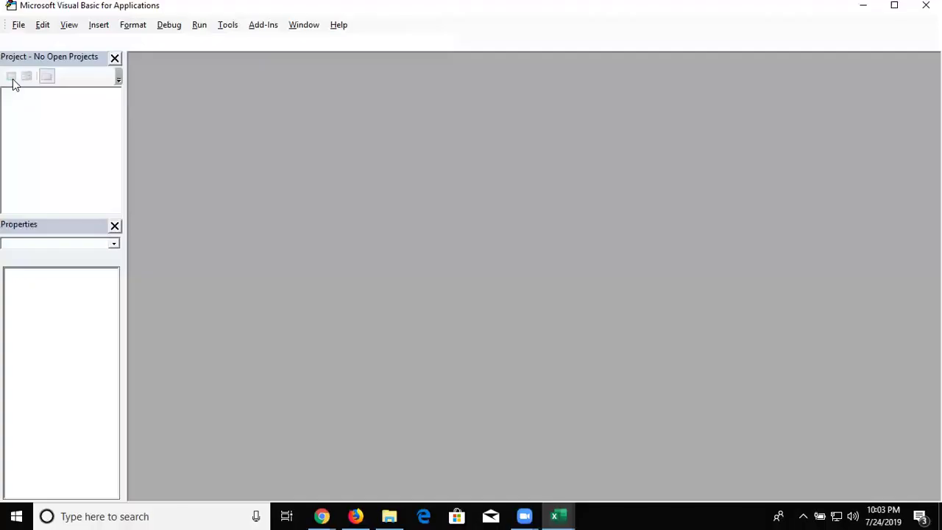
click(98, 24)
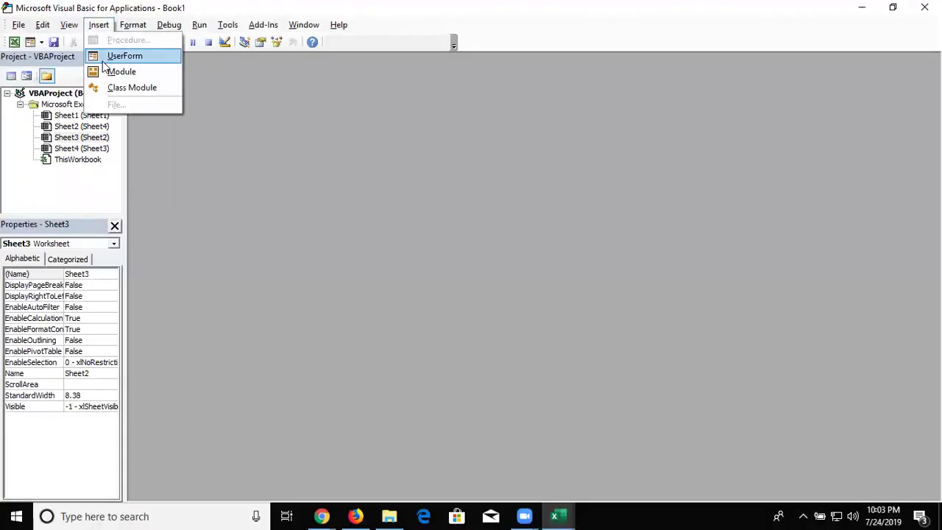
click(117, 69)
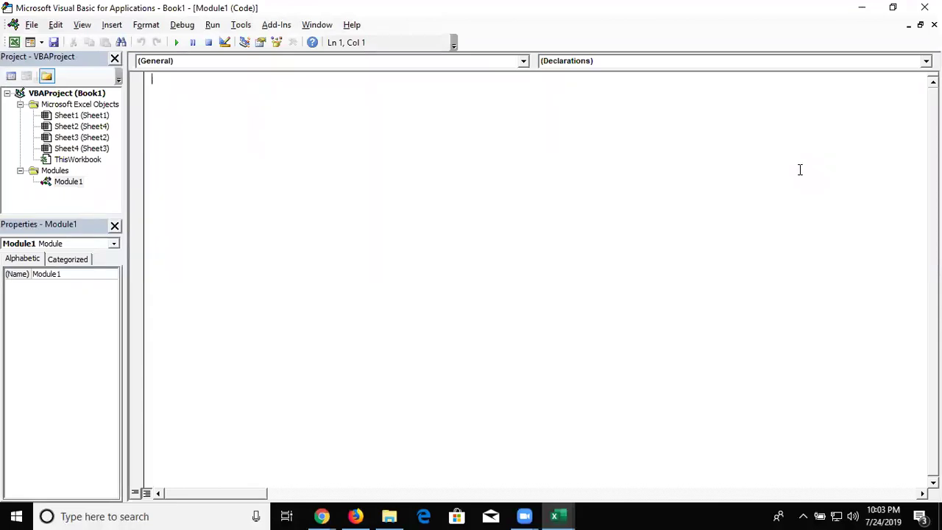
Step: Type an empty Sub CL() procedure in Module1 and switch back to Excel
text(SUB CC)
key(BackSpace)
text(L())
key(Return)
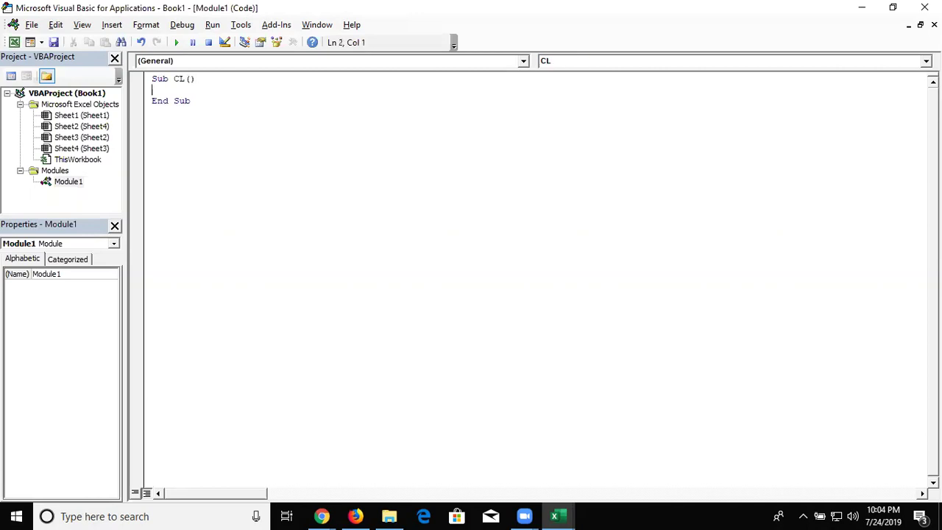
click(188, 89)
key(alt+Tab)
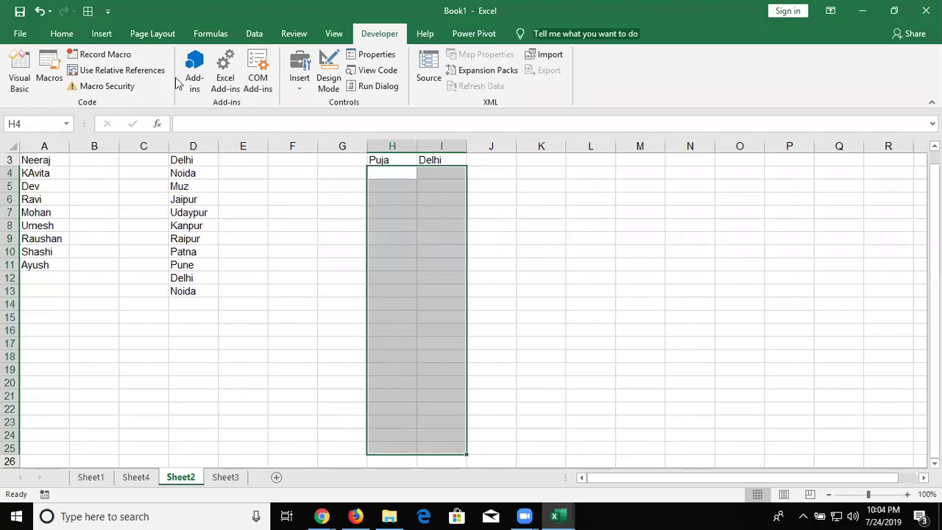
Step: Run the CL macro, confirm the Name list from A2 is unchanged, and return to the code
click(46, 82)
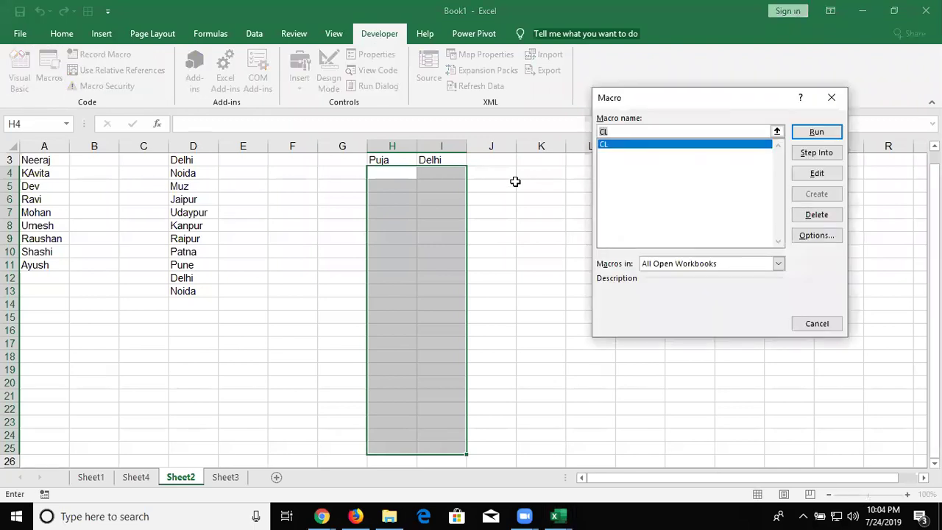
key(Return)
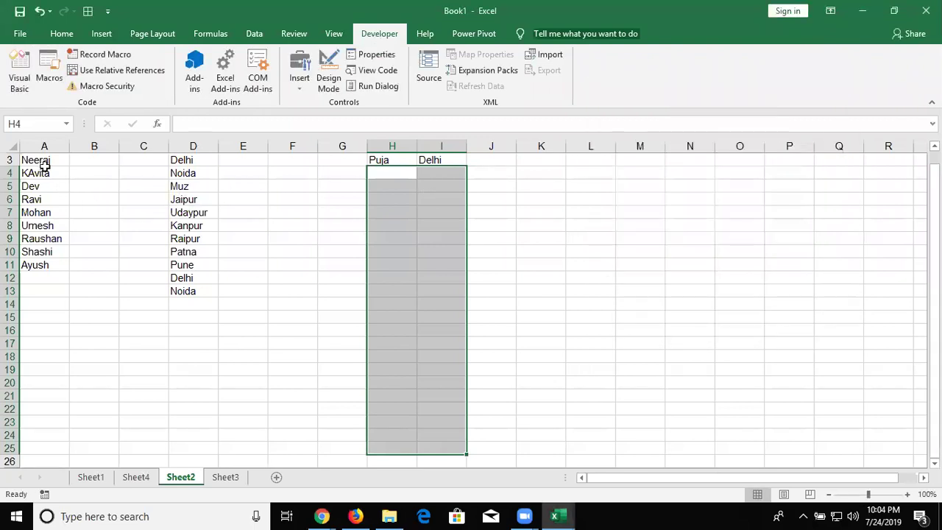
click(48, 171)
key(Up)
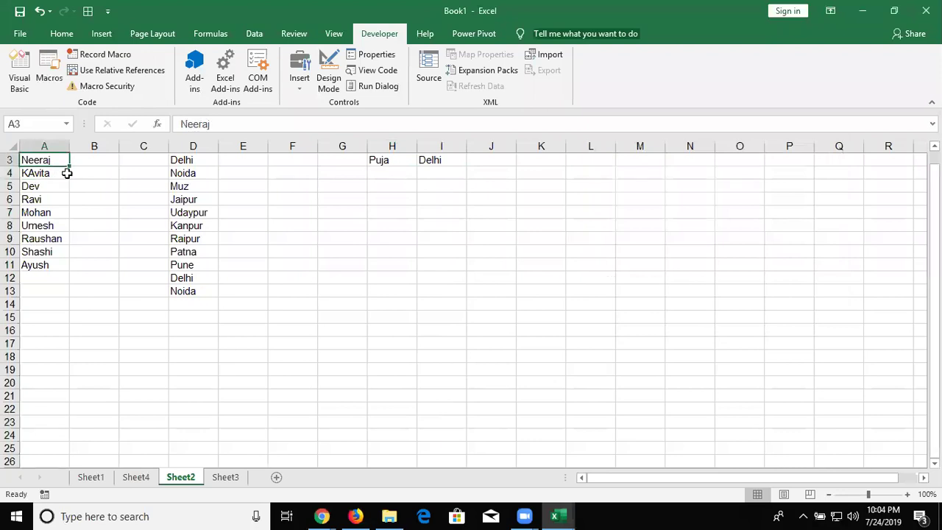
key(Up)
key(Up)
click(67, 173)
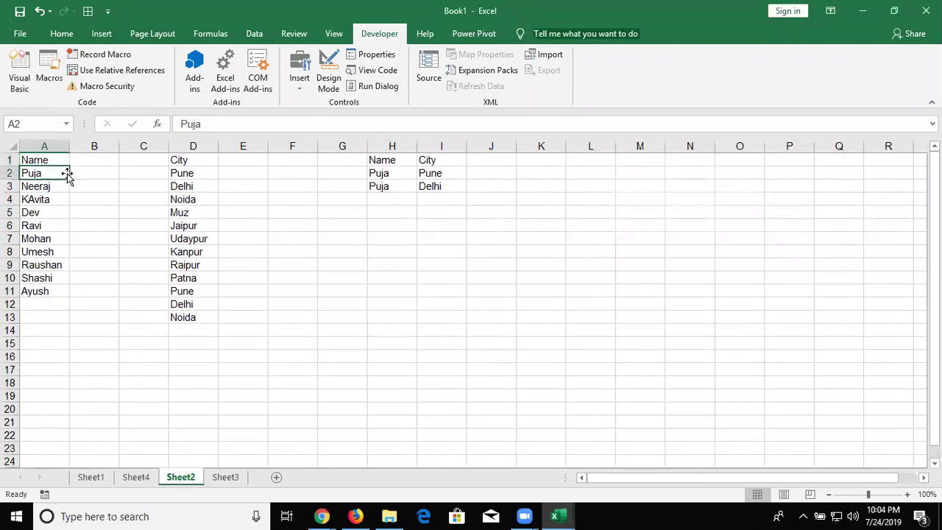
key(ctrl+shift+Down)
key(Up)
click(67, 172)
key(alt+F11)
Step: Write a FOR I = 2 TO 12 … NEXT I loop with blank lines inside Sub CL
key(Return)
key(Return)
key(Return)
key(Up)
text(FOR I =2 TO 12)
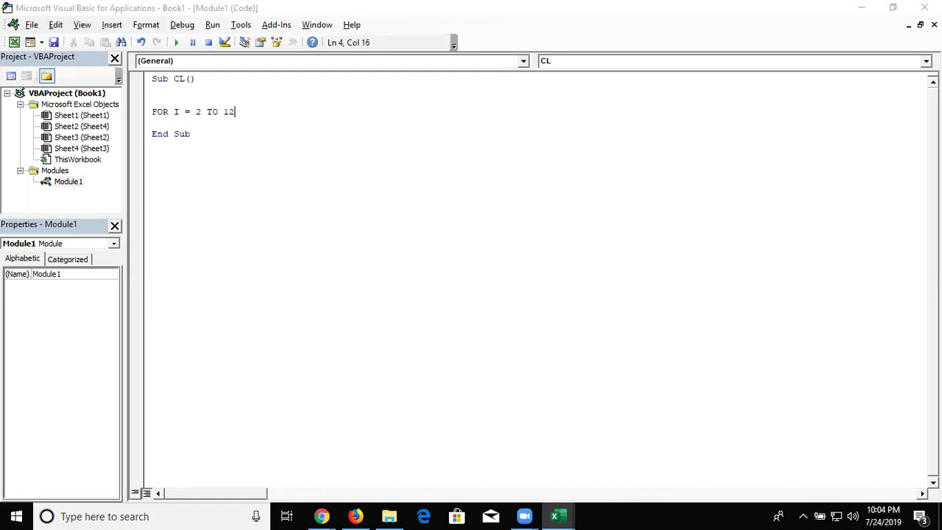
key(Return)
key(Return)
key(Return)
key(Up)
text(NEXT I)
key(Up)
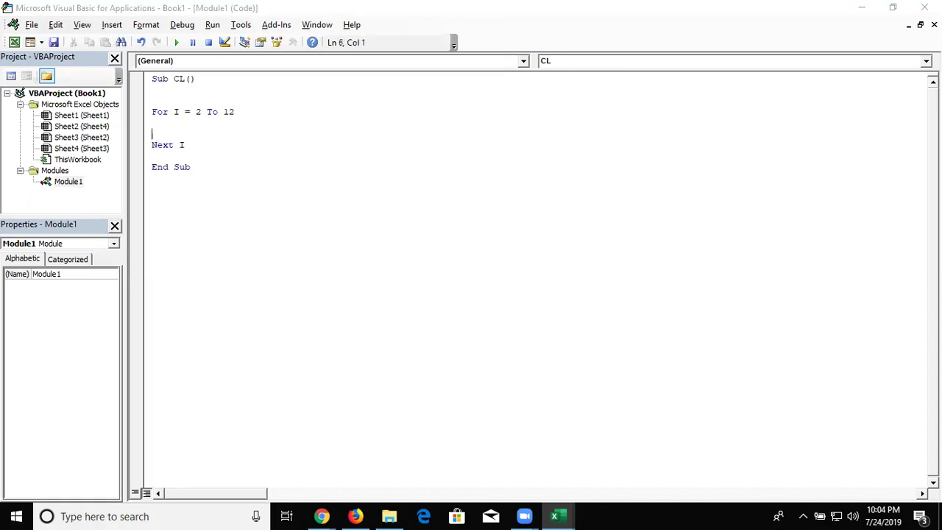
key(Return)
key(Return)
key(Up)
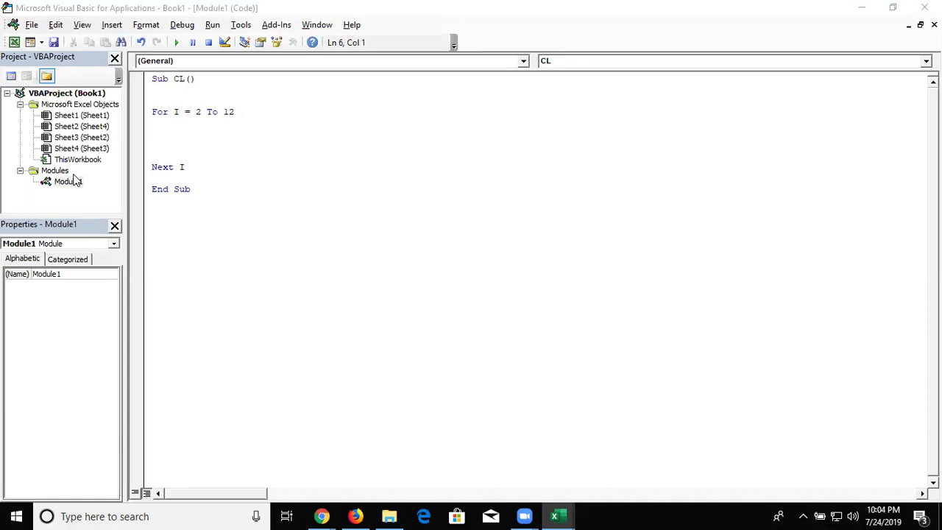
key(Up)
key(shift+Right)
key(shift+Right)
key(shift+Right)
Step: In the workbook, clear the old test results in H2:I3
key(Down)
key(alt+F11)
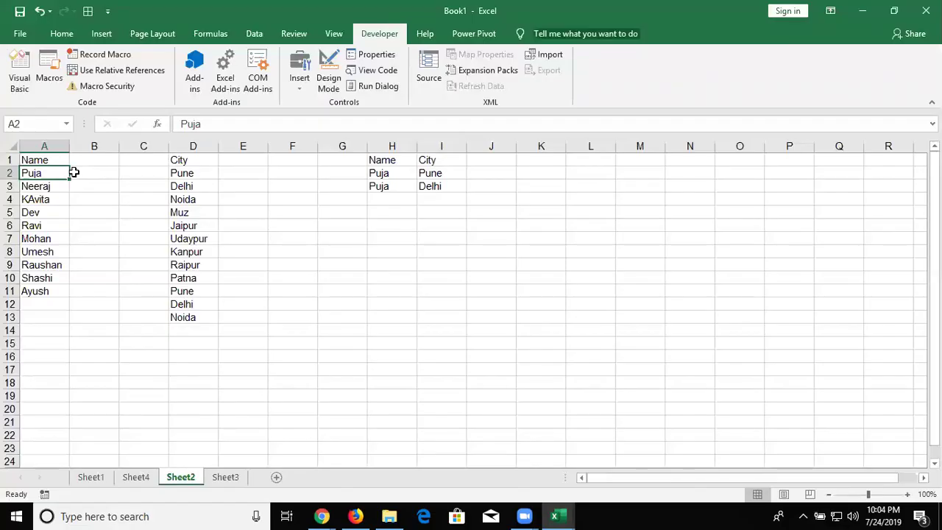
click(73, 171)
key(Right)
key(Right)
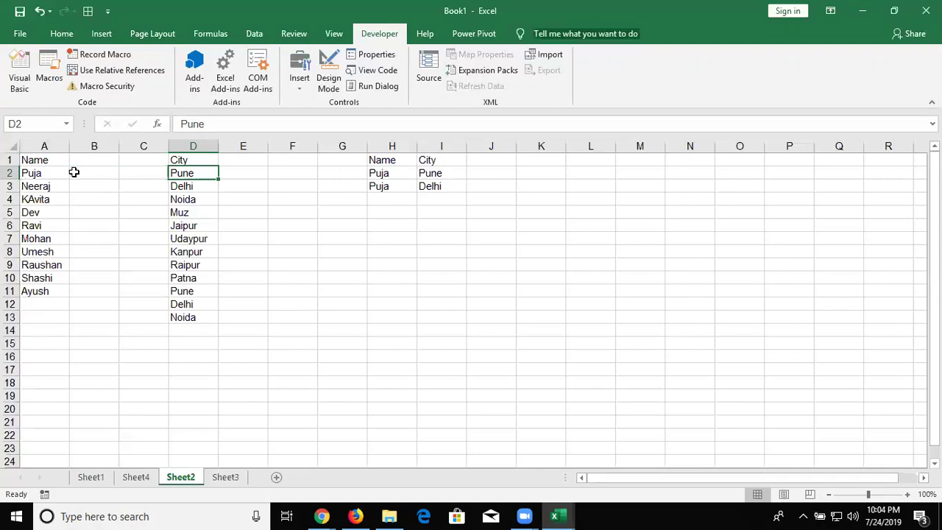
key(Right)
Step: Back in the macro, start typing range("A inside the For loop
key(Right)
key(Right)
key(Right)
key(shift+Right)
key(shift+Down)
key(Delete)
key(Left)
key(Right)
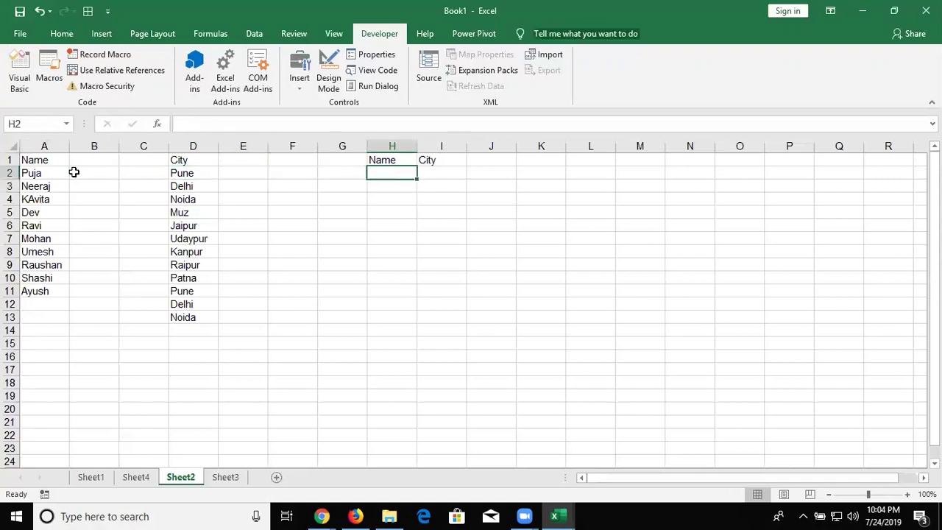
key(alt+F11)
text(range("A)
Step: Build the target Range("H65000").End(xlUp).Offset(1,0) for the next empty cell in column H
key(BackSpace)
text(H)
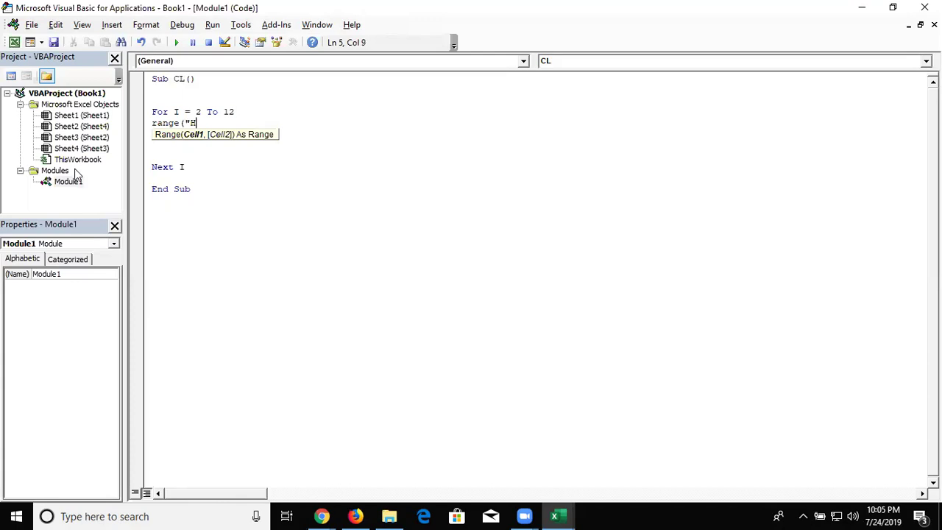
text(65000").end)
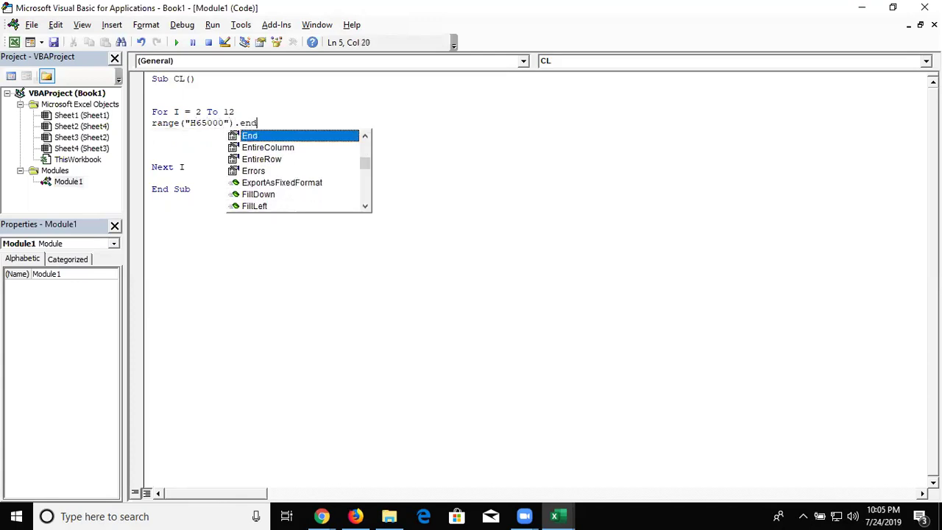
key(Tab)
text(()
key(Down)
key(Down)
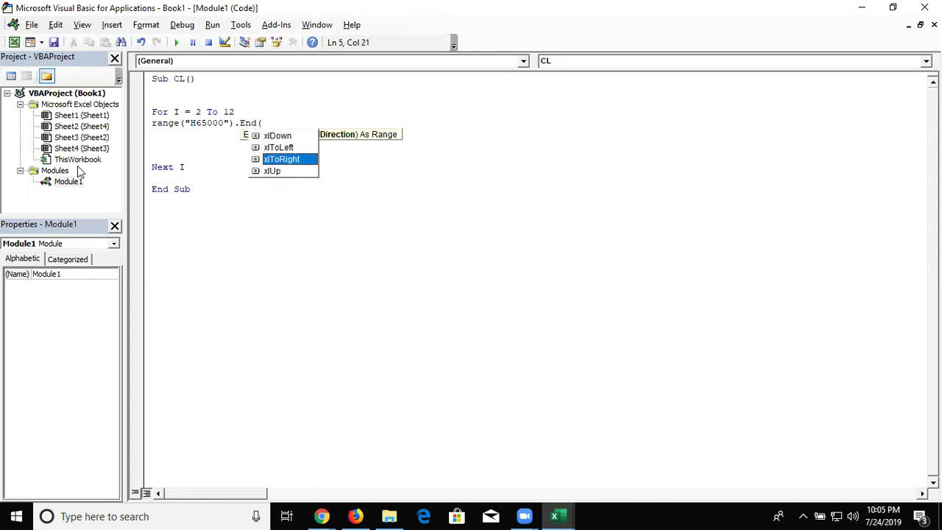
key(Down)
key(Tab)
text().of)
key(Tab)
text(()
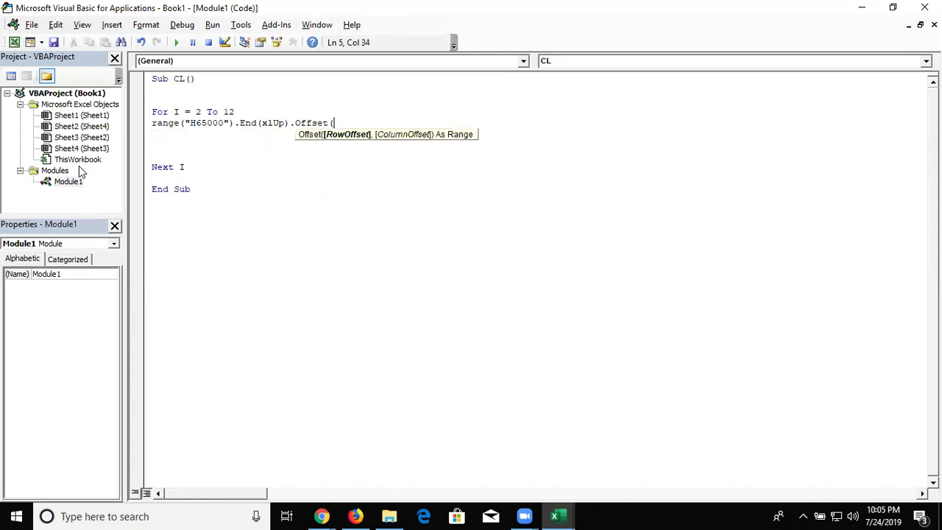
text(1,0))
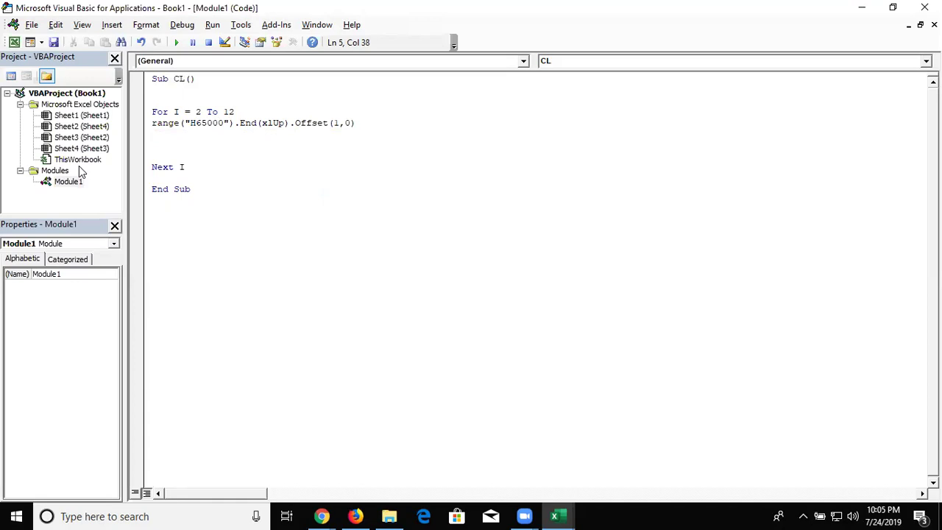
Step: Finish the line with .Value = Range("A" & i).Value and view the workbook
text(.value=)
text(range("A" & i))
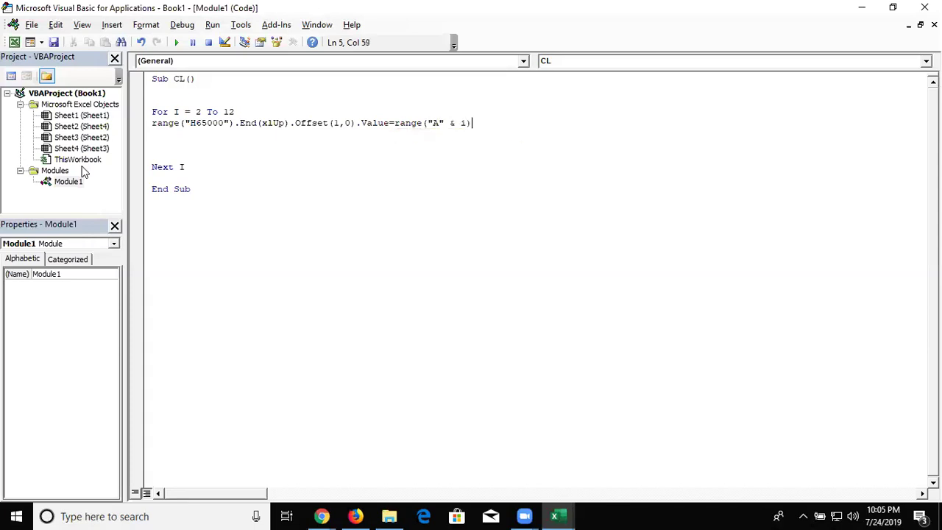
text(.v)
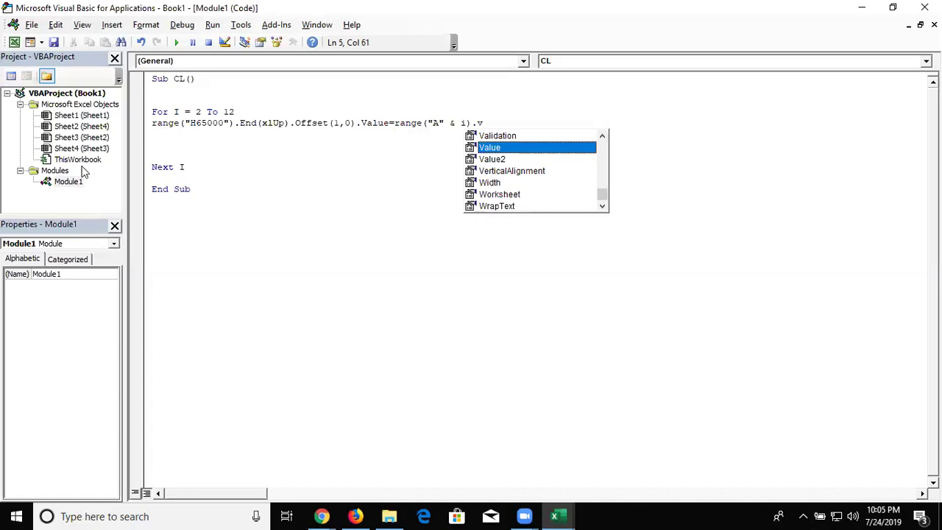
key(Return)
key(alt+F11)
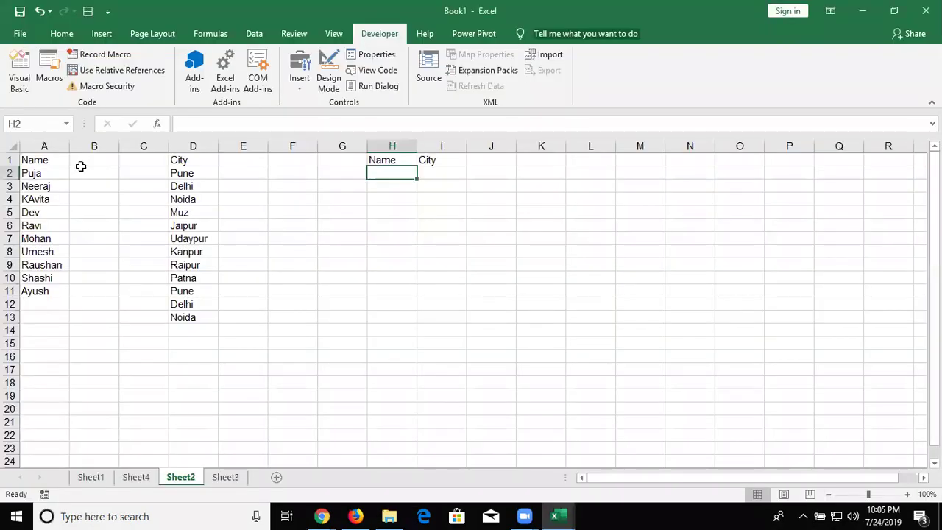
Step: Paste Puja from A2 into H2
key(Left)
key(Left)
key(Left)
key(Left)
key(Left)
key(Left)
key(ctrl+c)
key(Right)
key(Right)
key(Right)
key(Right)
key(Right)
key(Right)
key(Right)
key(Return)
key(Left)
key(Left)
key(Left)
key(Left)
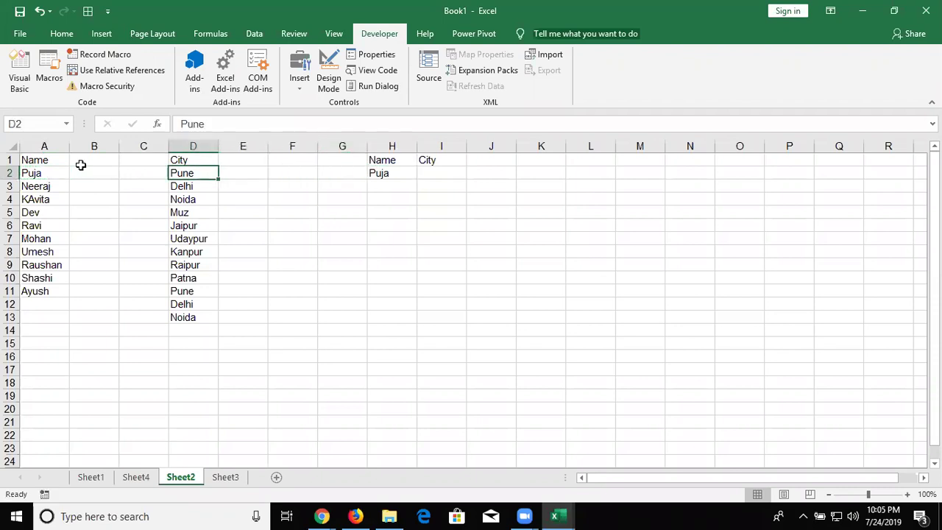
Step: Select the city list D2:D13, then return to the macro code
key(ctrl+shift+Down)
key(Up)
key(Down)
key(ctrl+shift+Down)
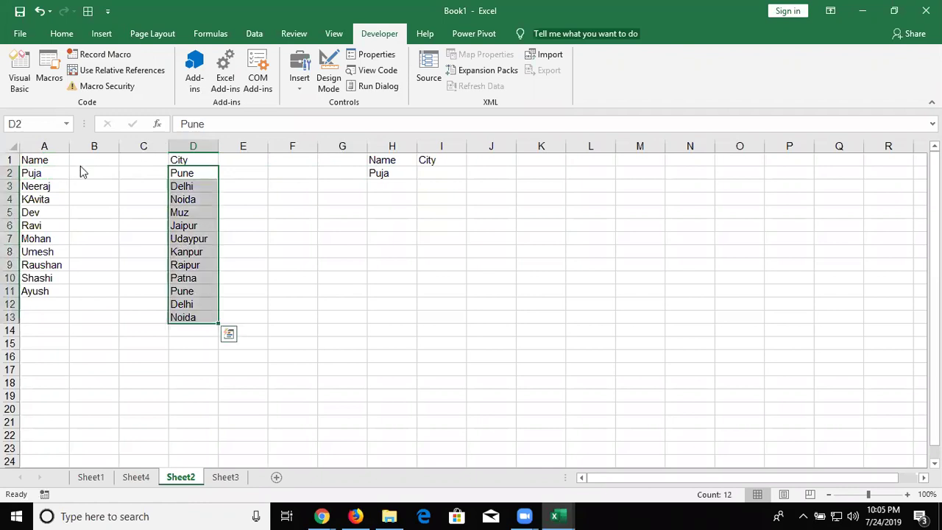
key(alt+F11)
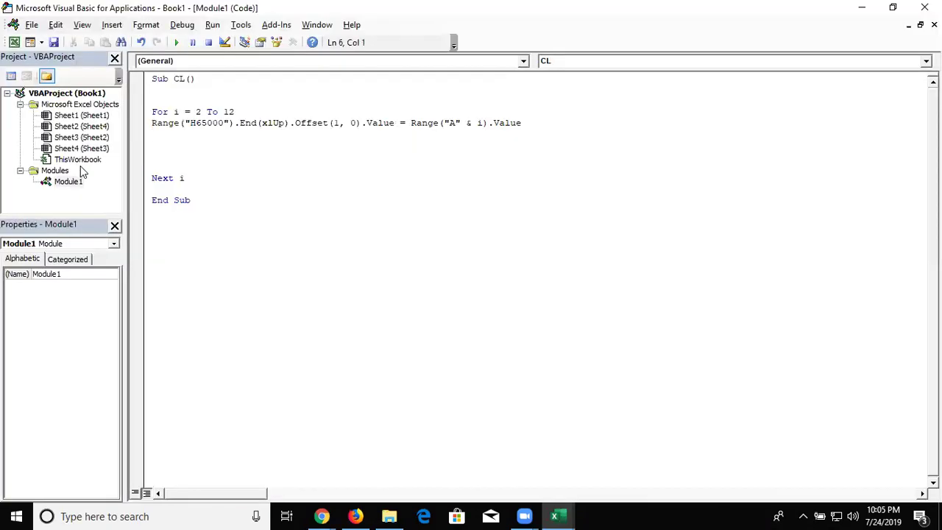
Step: Add the loop line Range("D2", Range("D65000").End(xlUp)).Copy to copy the whole city list
text(range)
text(("D)
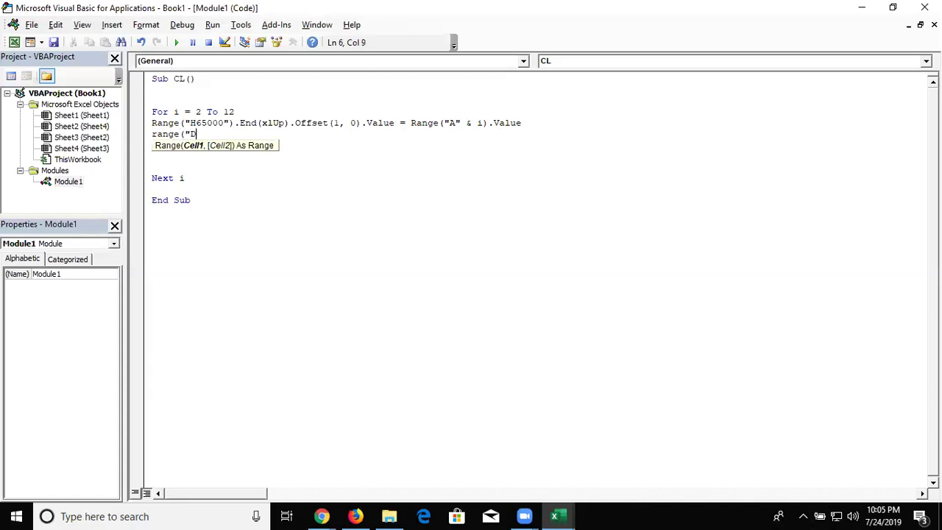
text(2",range("d65000)
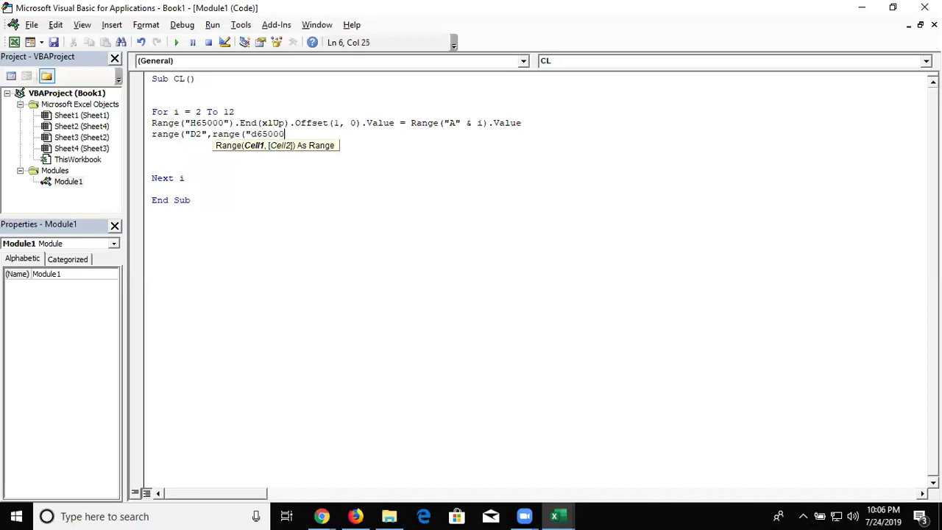
text("))
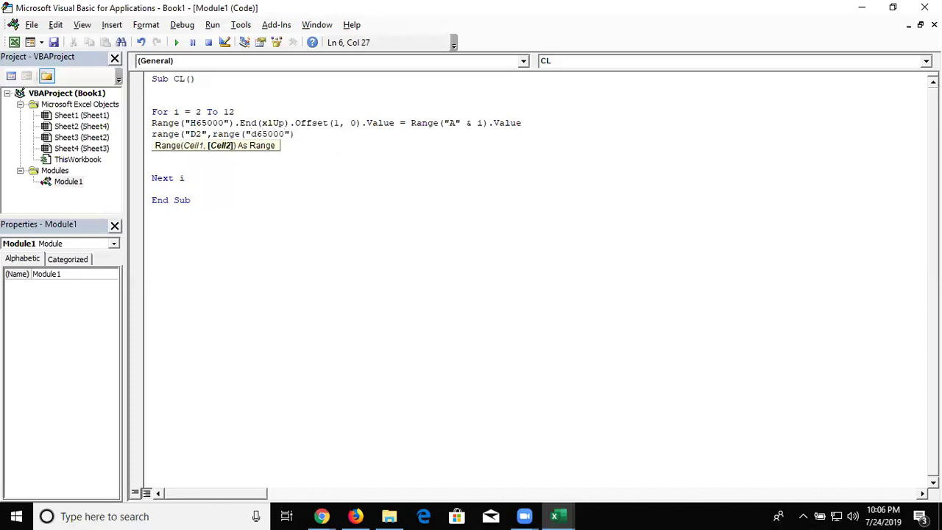
text(.e)
key(Down)
key(Down)
key(Down)
key(Up)
key(Up)
key(Tab)
text(()
key(Down)
key(Down)
key(Down)
key(Tab)
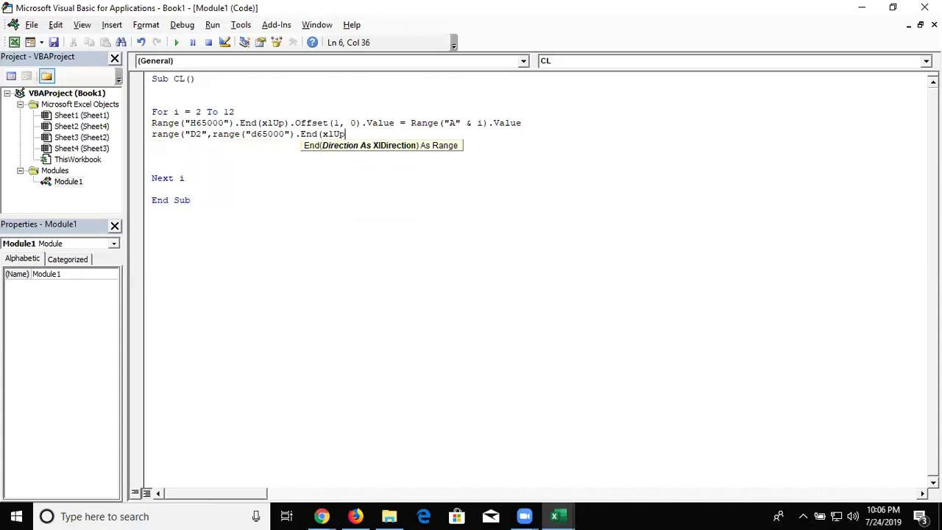
text()))
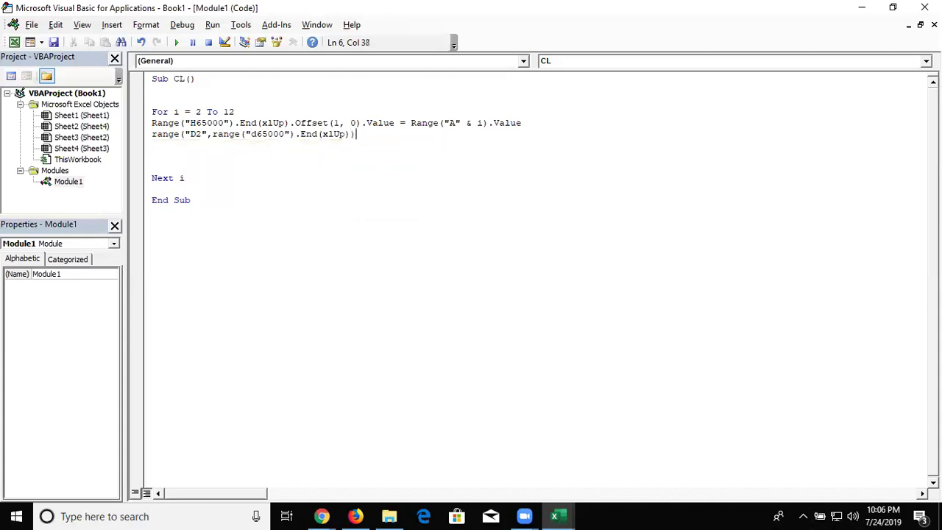
text(.copy)
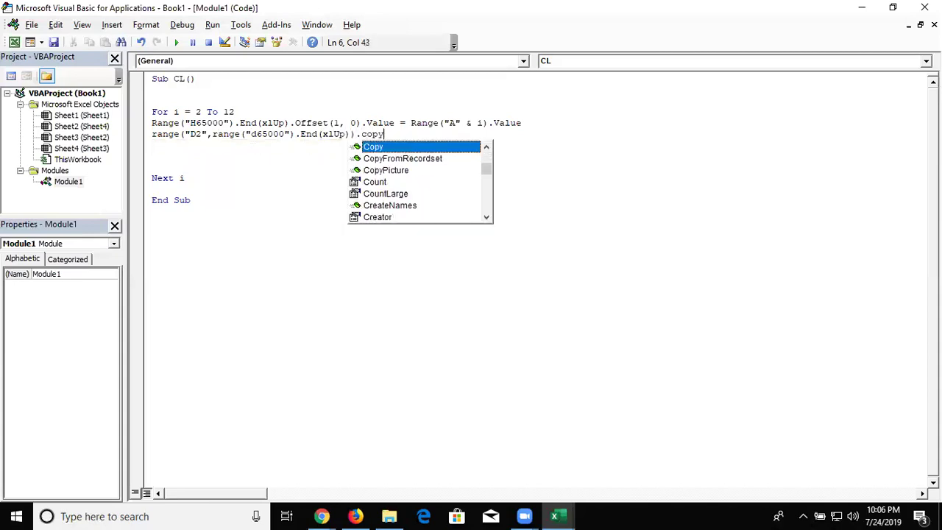
key(Return)
Step: In the workbook, select and copy the City values in D2:D13
click(152, 145)
key(alt+F11)
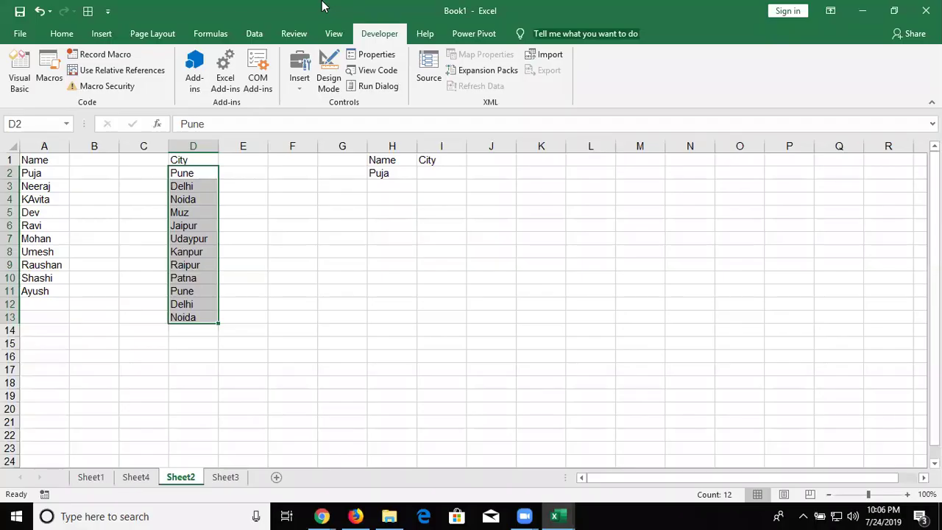
key(Down)
key(ctrl+shift+Down)
key(shift+BackSpace)
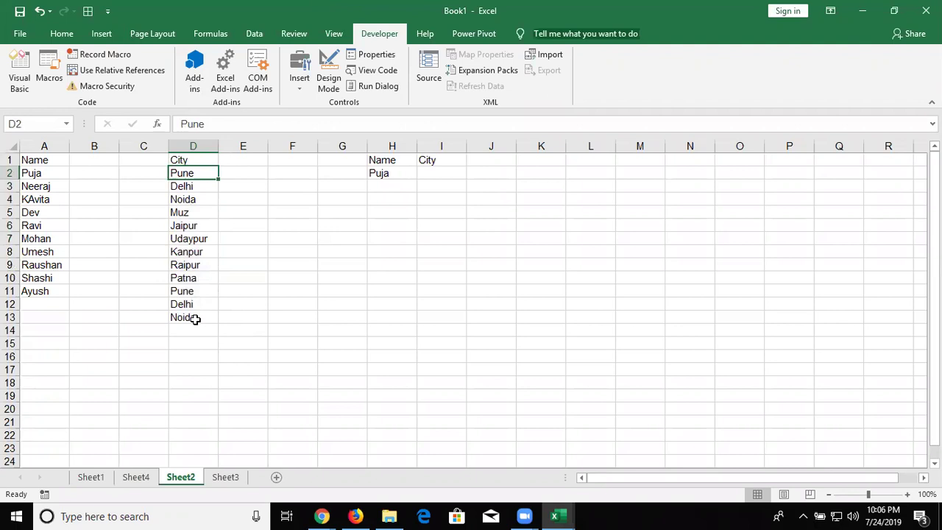
shift+click(195, 319)
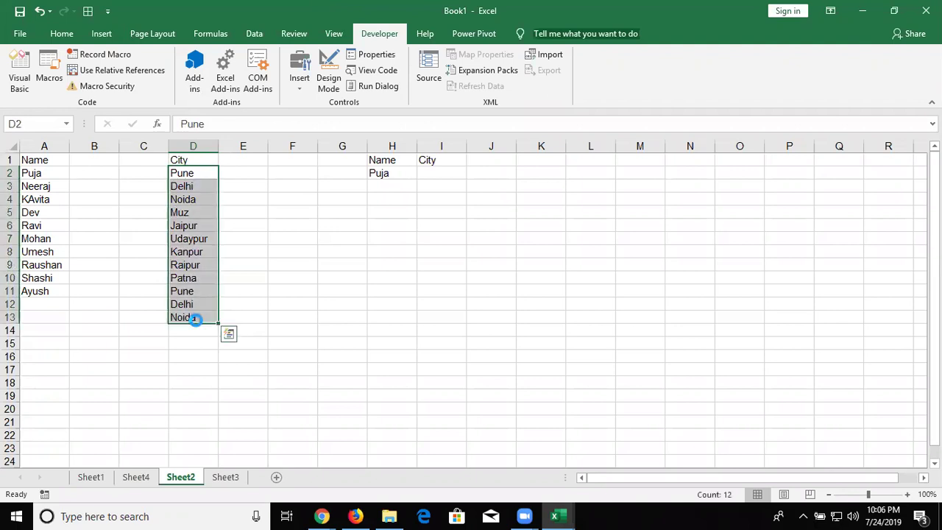
key(ctrl+c)
Step: Move to I2, go back to the CL code, and begin a Range("H65000").End line
key(Right)
key(Right)
key(Right)
key(Right)
key(Right)
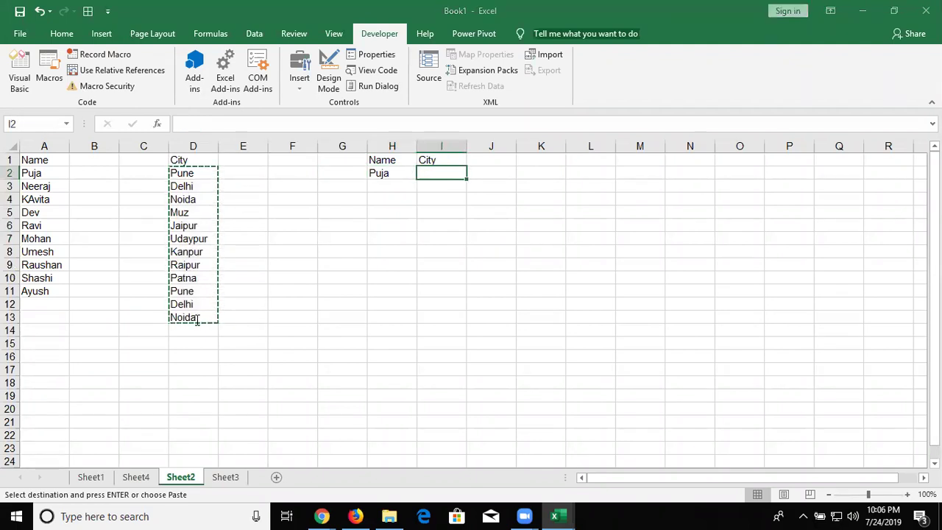
key(alt+F11)
text(range)
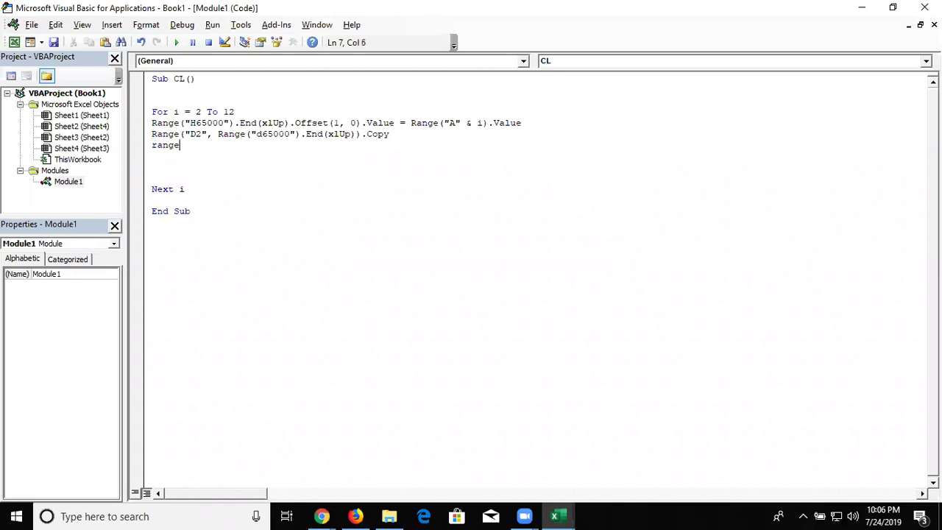
text((")
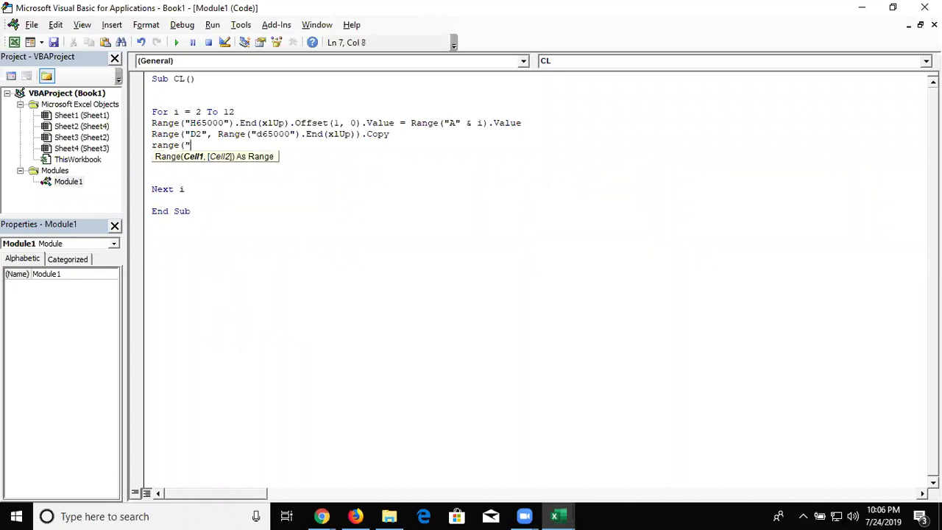
text(H65000").en)
Step: Complete the line Range("H65000").End(xlUp).Offset(0,1).PasteSpecial xlPasteValues
key(Tab)
text(()
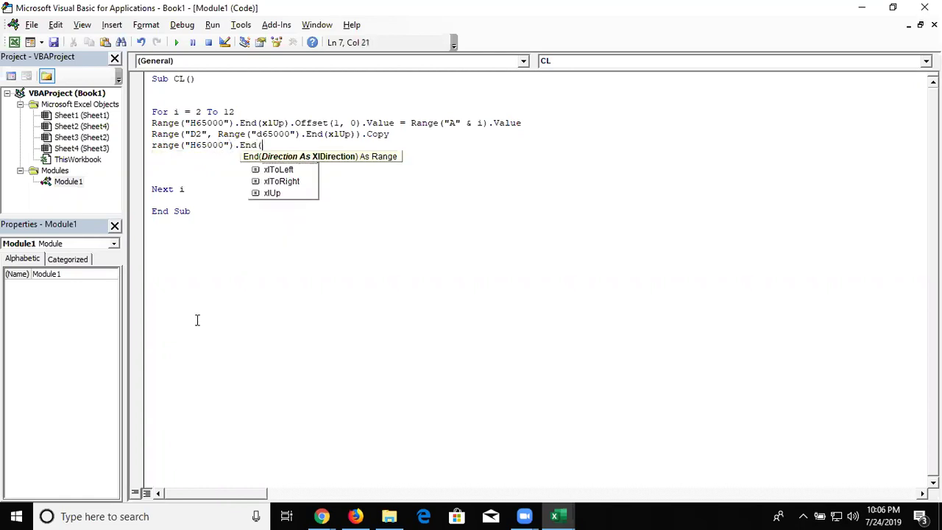
key(Down)
key(Down)
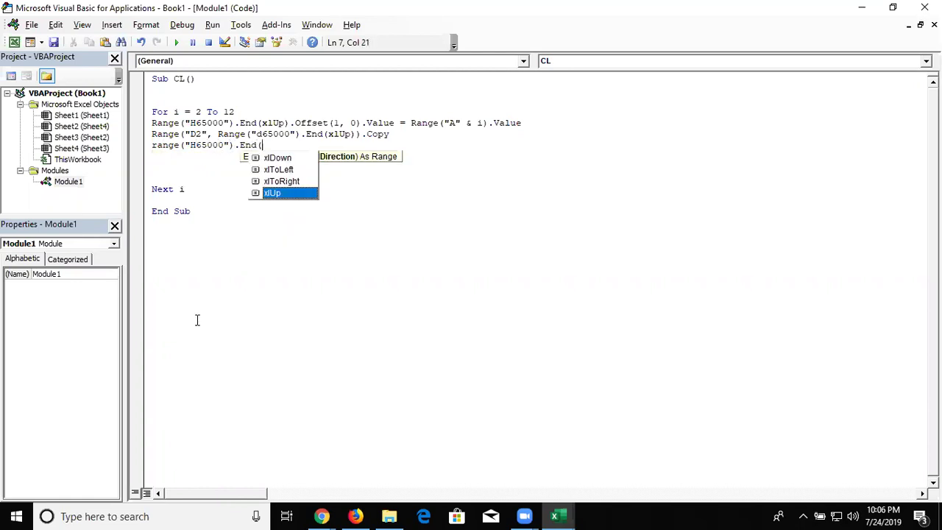
key(Tab)
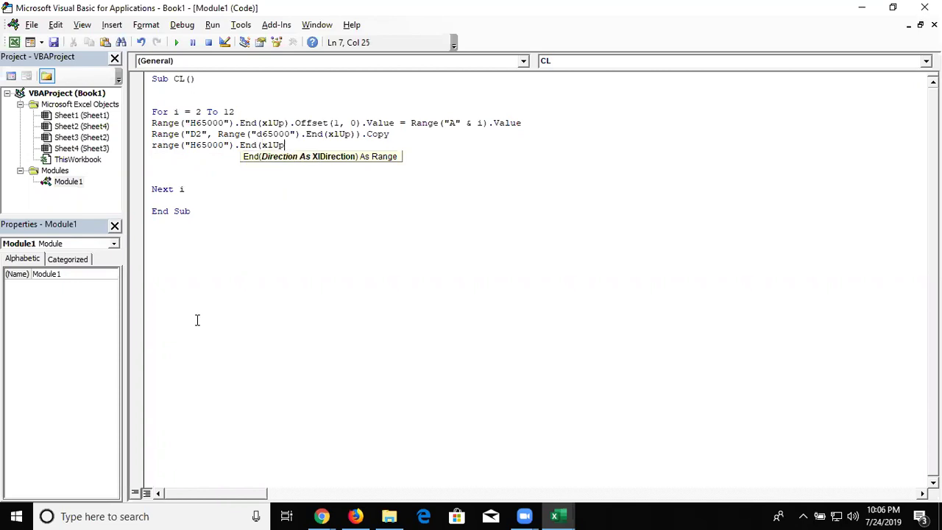
text().o)
key(Tab)
text((0,1)
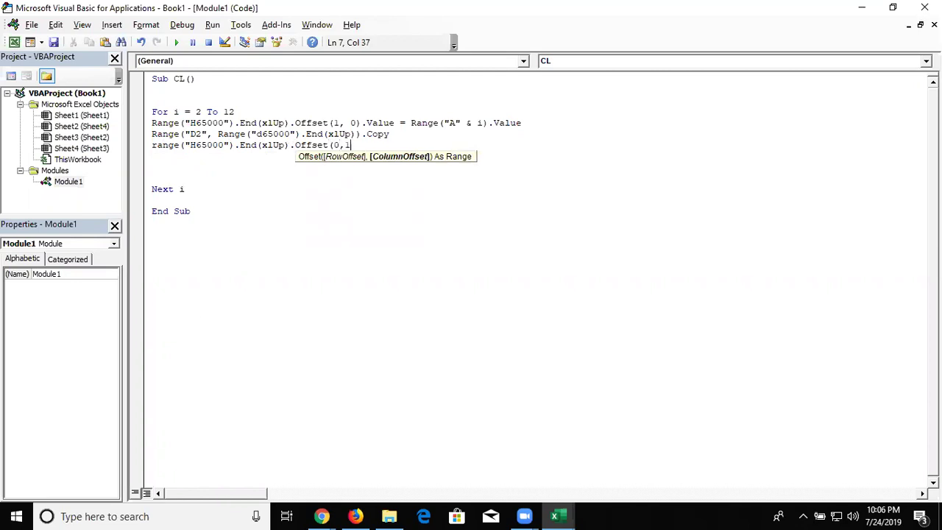
text().p)
key(Down)
key(Down)
key(Down)
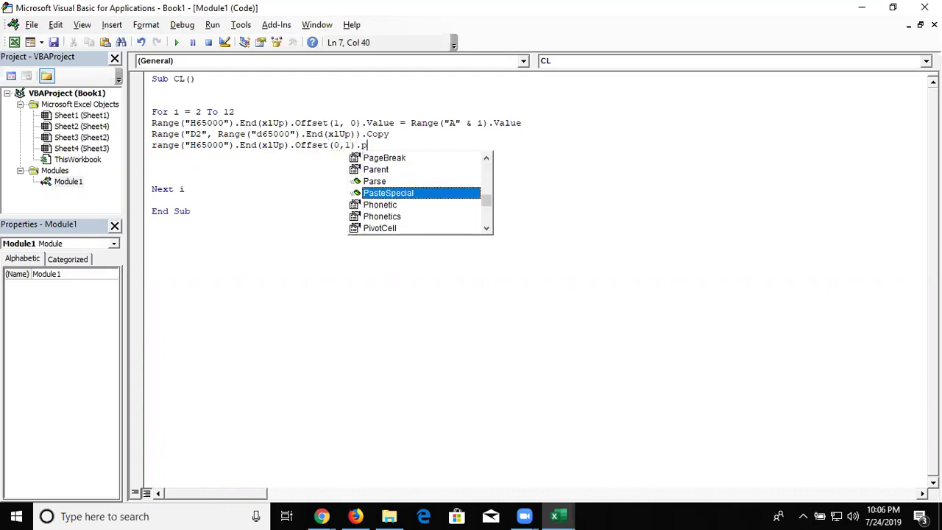
key(Tab)
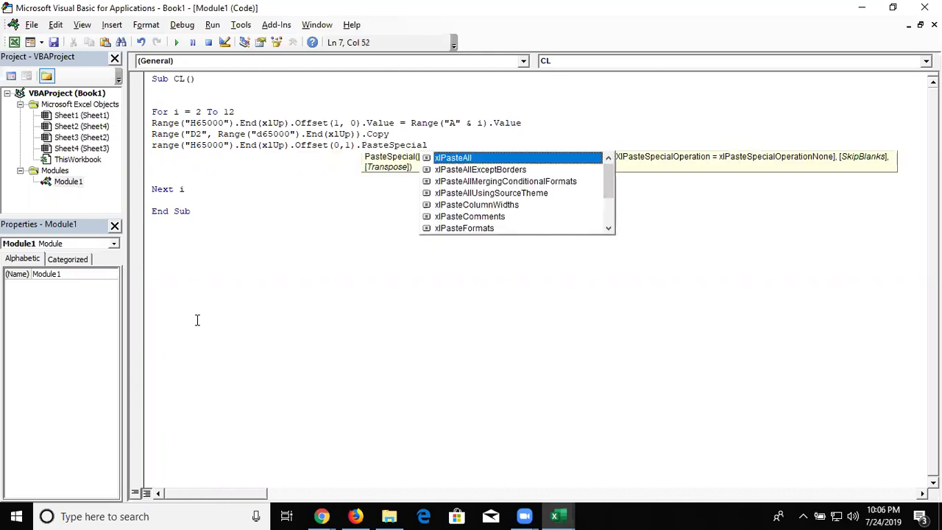
key(Down)
key(Down)
key(Down)
key(Down)
key(Down)
key(Down)
key(Down)
key(Down)
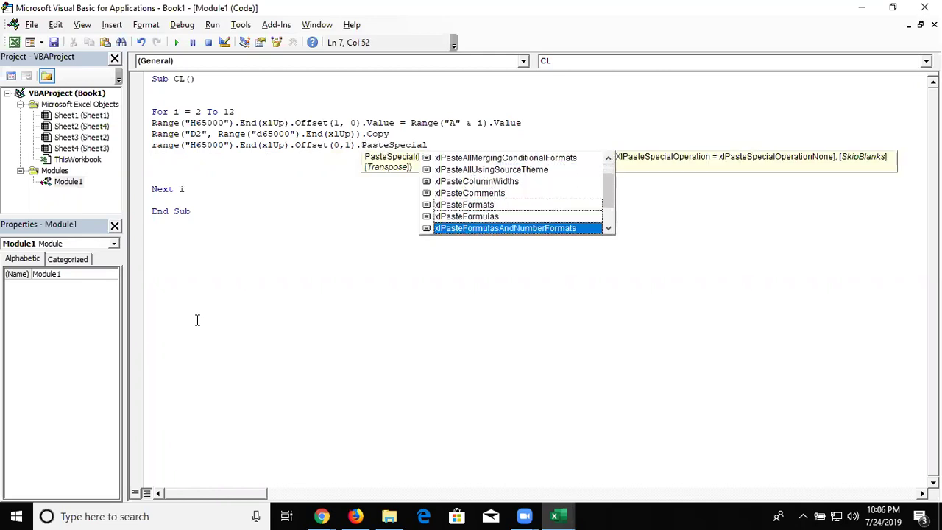
key(Down)
key(Down)
key(Down)
key(Up)
key(Tab)
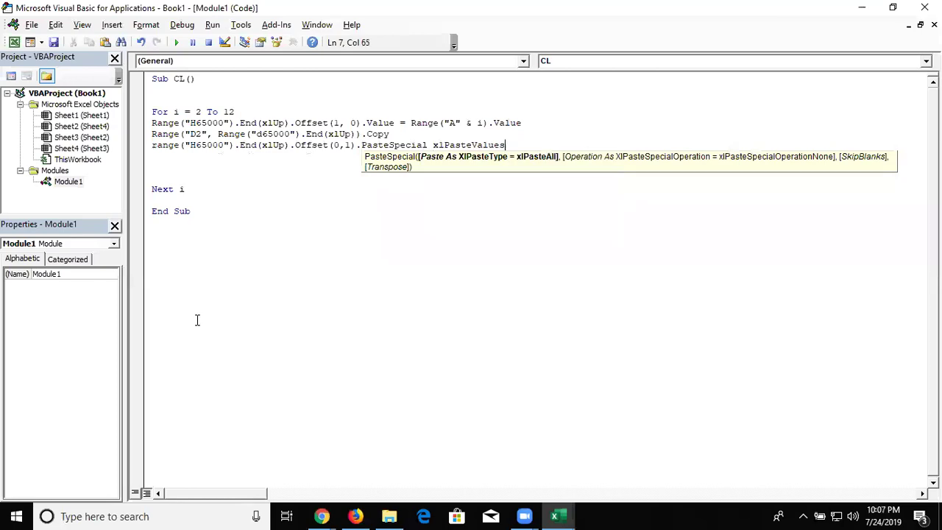
key(Return)
Step: Test in the workbook, clear the repeated Puja names below H2, and return to the code
key(F5)
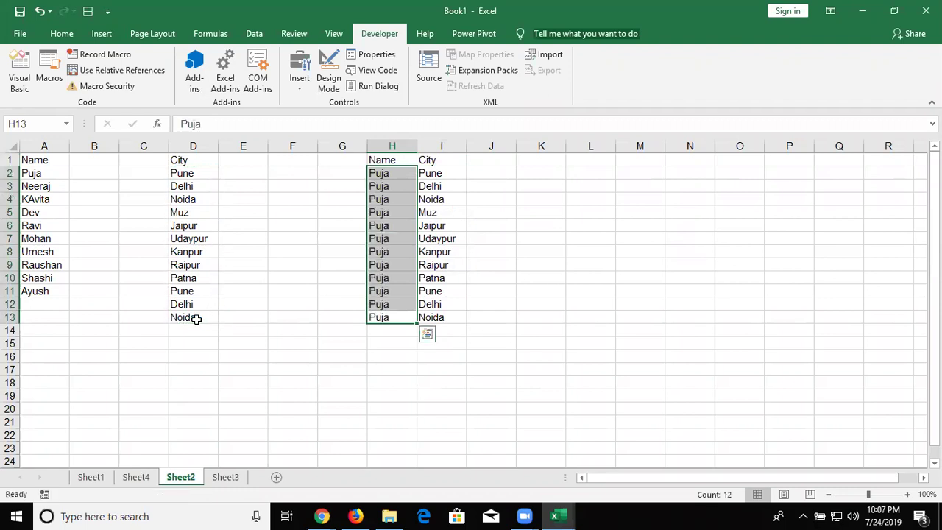
key(Delete)
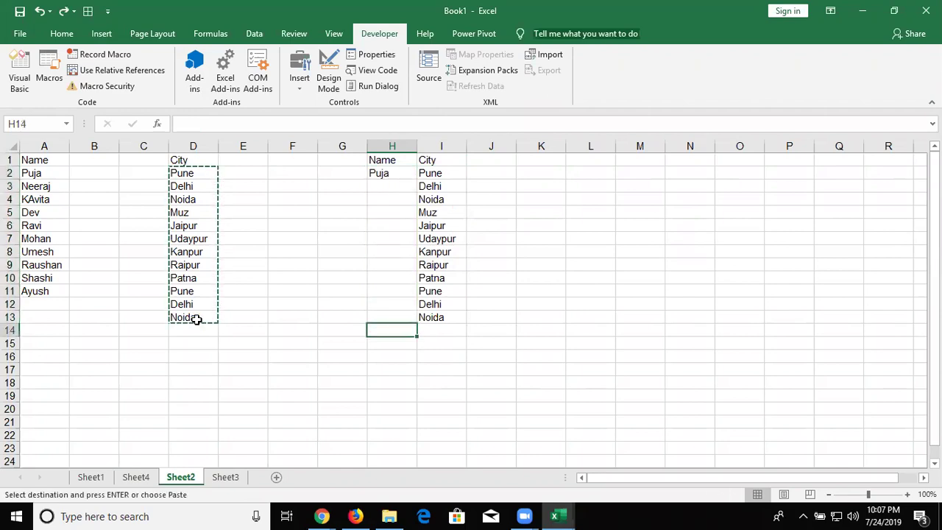
key(alt+F11)
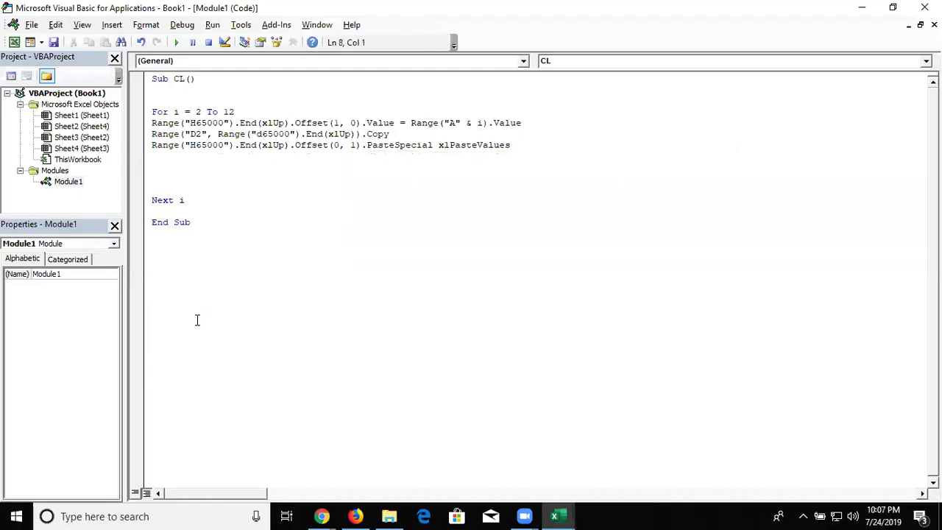
Step: Add the line Range("I65000").End(xlUp).Offset(0,-1).Select
text(RANGE("I65000").End()
key(Down)
key(Down)
key(Down)
key(Down)
key(Tab)
text())
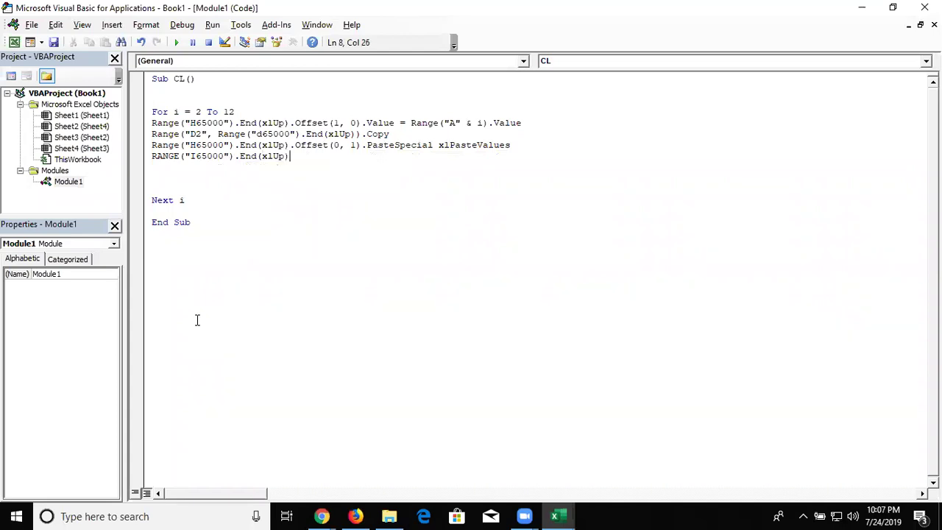
text(.)
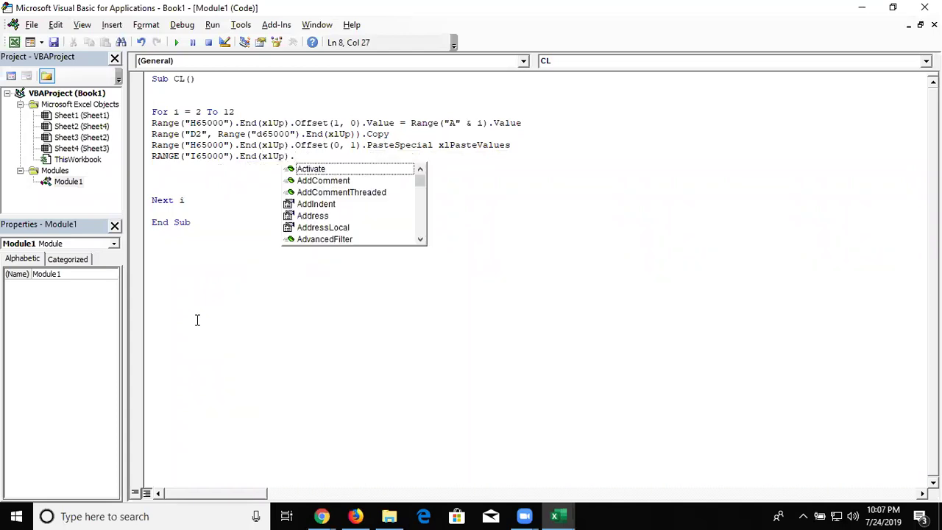
text(Of)
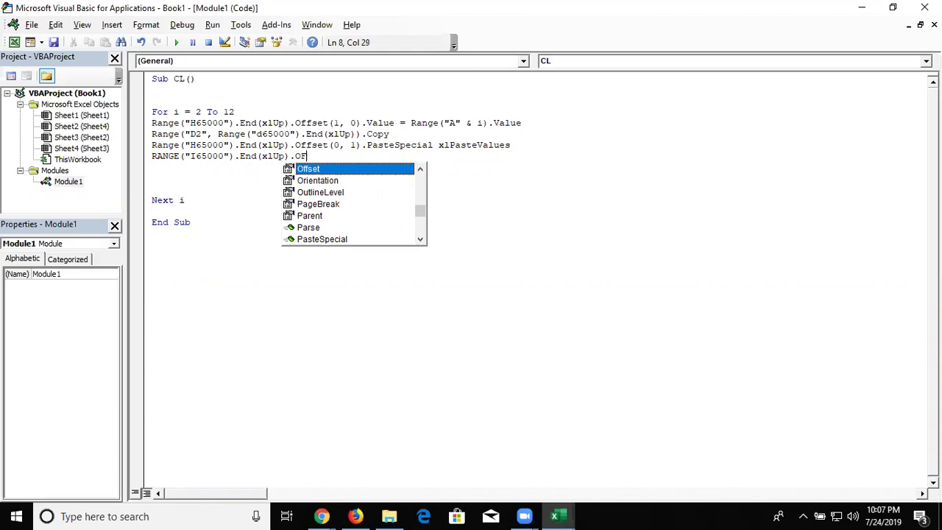
key(Tab)
text((0,-1)
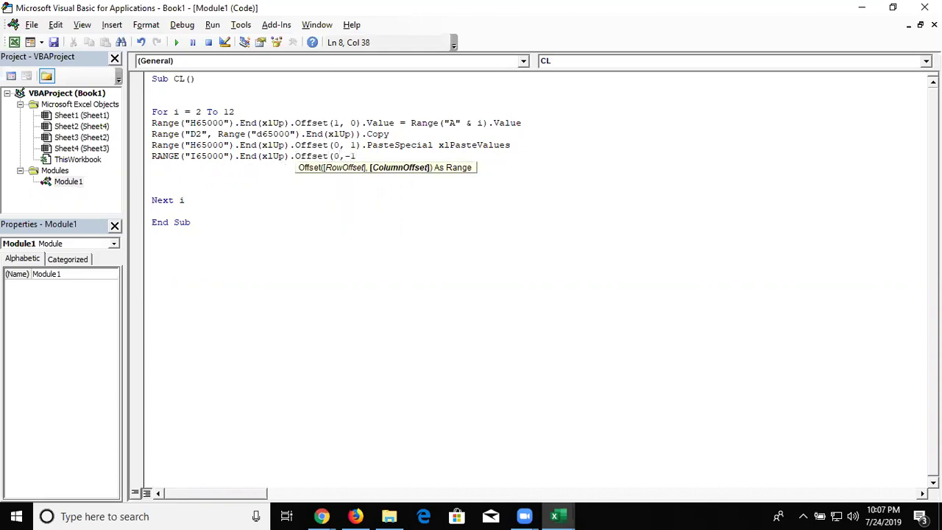
text().se)
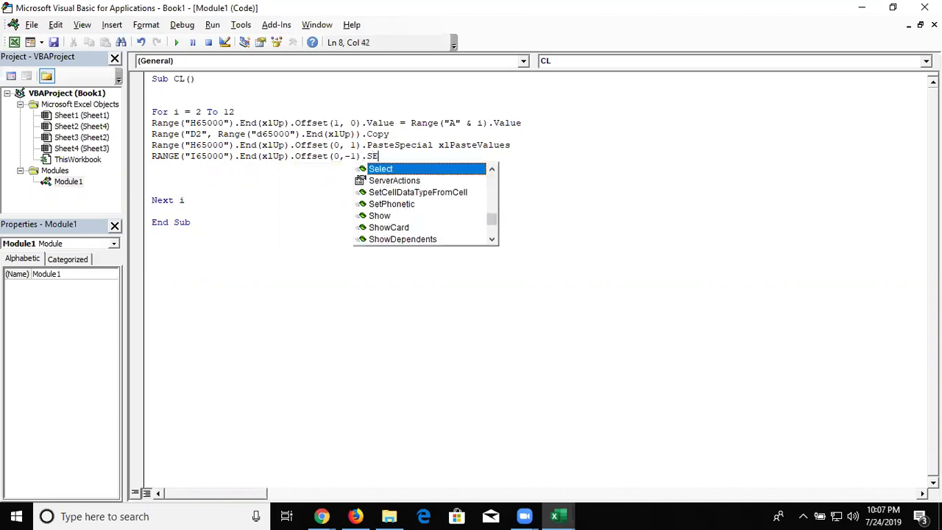
key(Return)
Step: Add Range(ActiveCell, ActiveCell.End(xlUp)).FillDown and remove the extra blank lines before Next i
text(RANGE(ACTIVECEL)
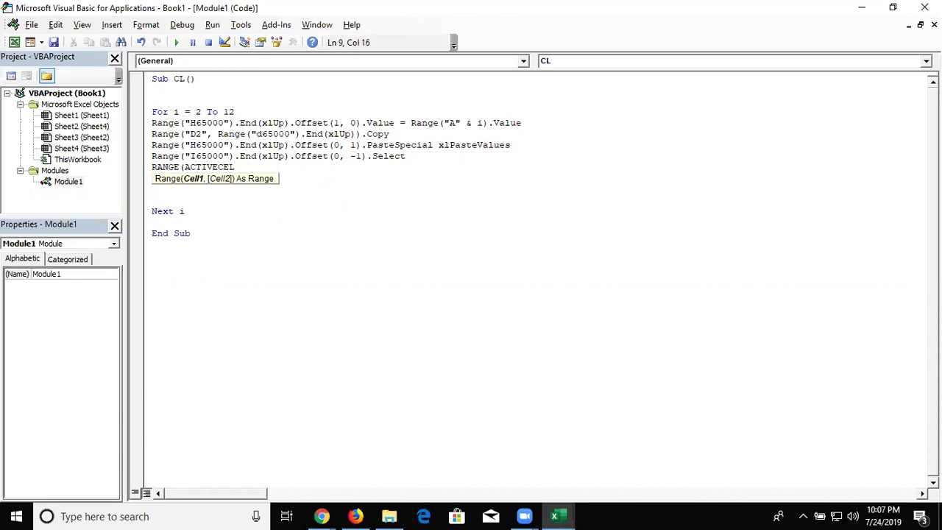
text(,ACTIVECELL.En)
key(Tab)
text(()
key(Down)
key(Down)
key(Down)
key(Tab)
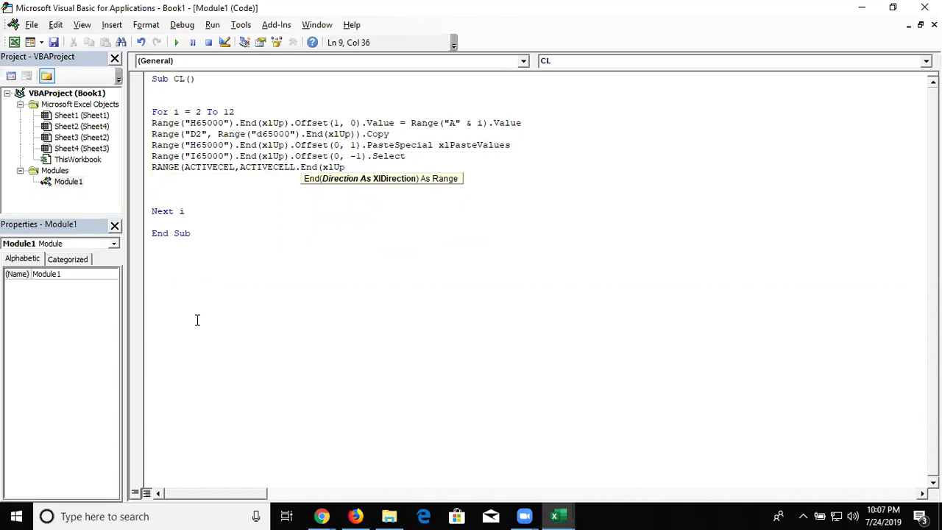
text()).Fi)
key(Tab)
key(Return)
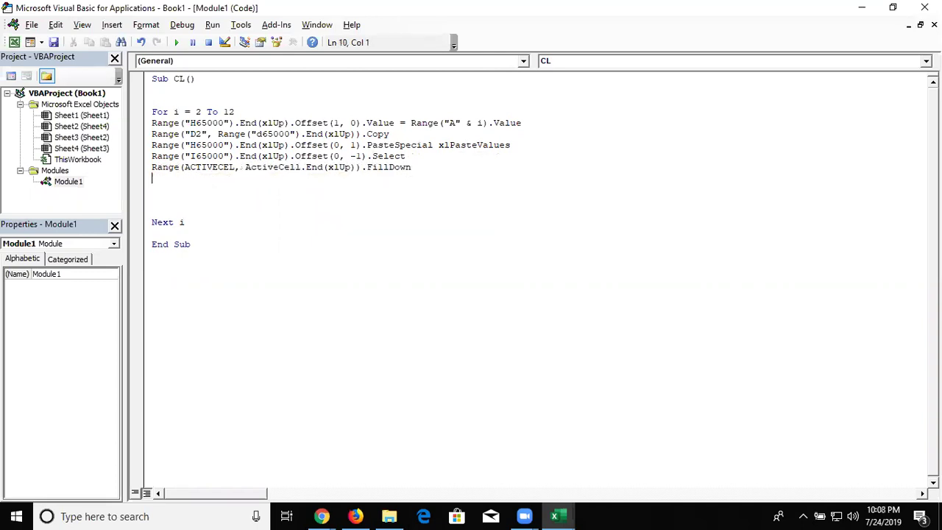
key(Delete)
key(Delete)
Step: In the workbook, select and clear the old output in H2:I13
key(alt+Tab)
key(Right)
key(Up)
key(ctrl+Up)
key(Down)
key(shift+Left)
key(shift+Left)
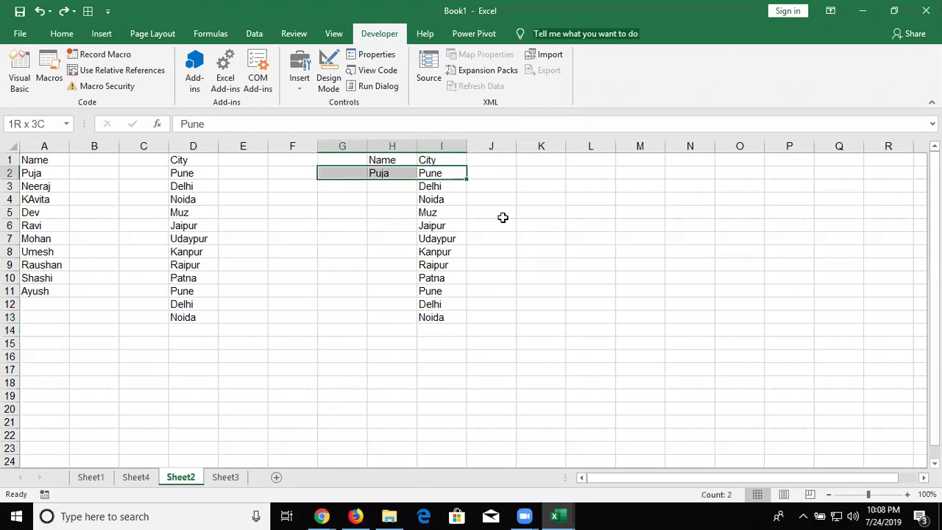
key(shift+Down)
key(shift+Right)
key(shift+Down)
key(shift+Down)
key(shift+Down)
key(shift+Down)
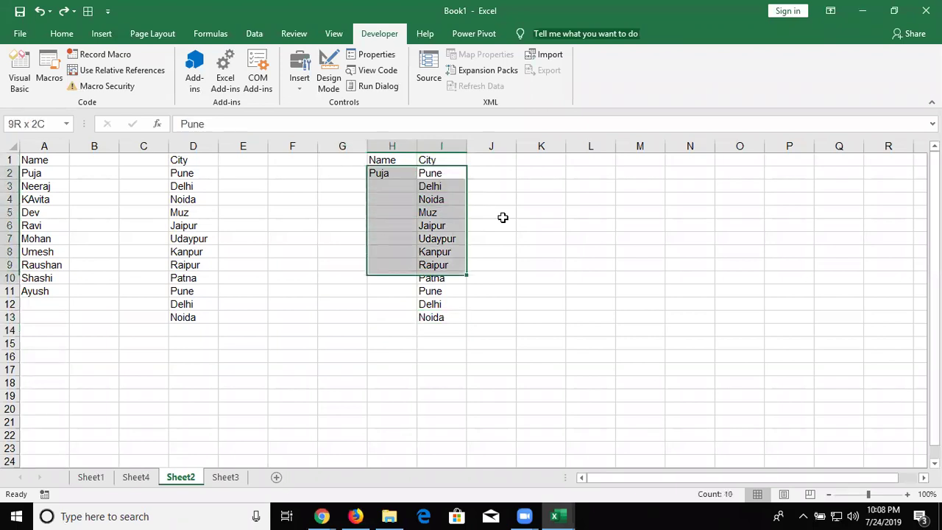
key(shift+Down)
key(shift+Down)
key(shift+Down)
key(Delete)
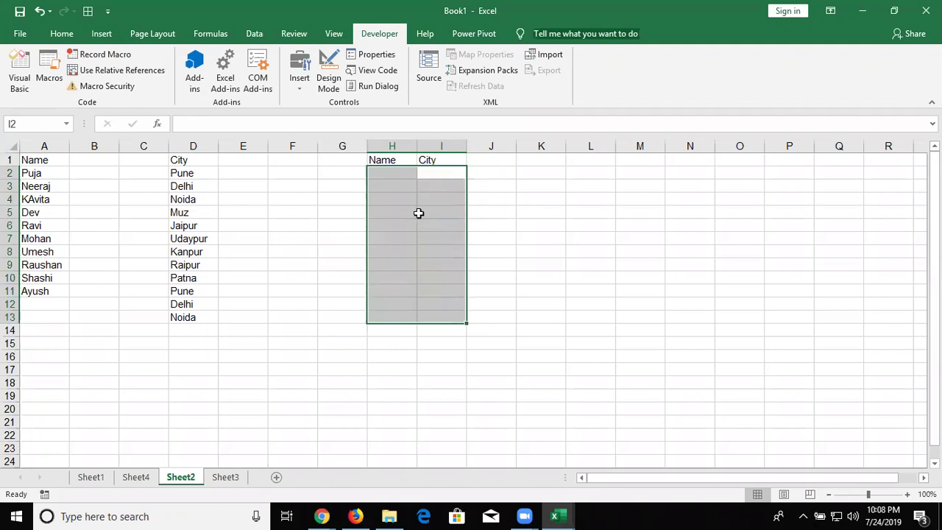
click(418, 212)
Step: Run the CL macro and choose Debug on the error 1004 dialog
click(50, 78)
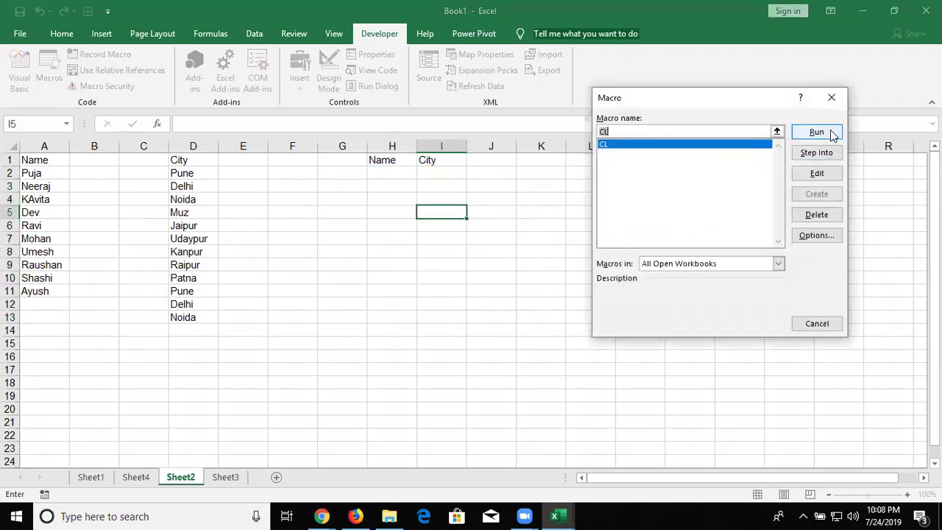
click(816, 132)
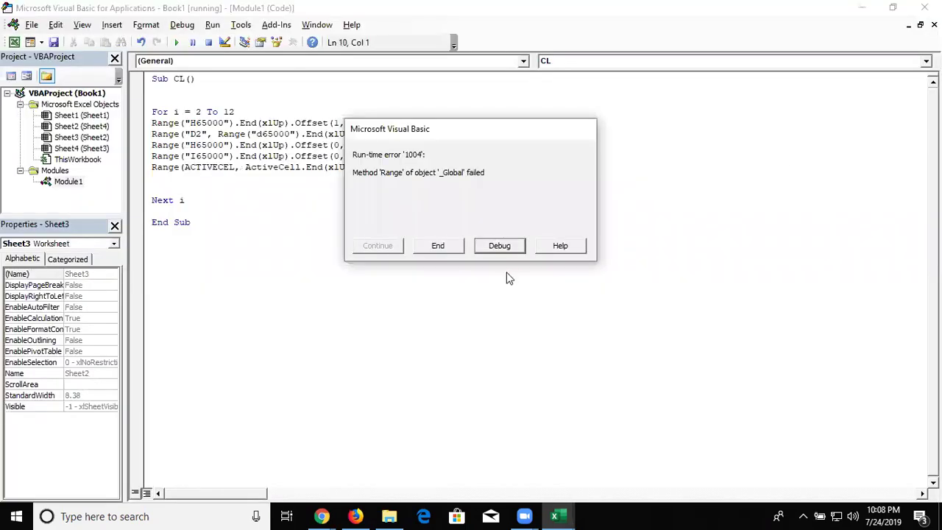
click(499, 245)
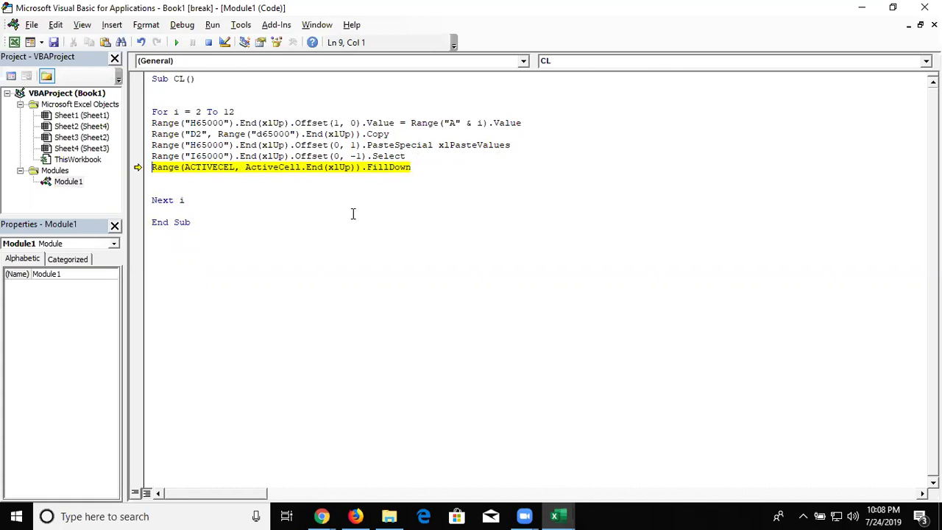
Step: Replace FillDown with .Select on the break line, after checking the worksheet results
key(alt+F11)
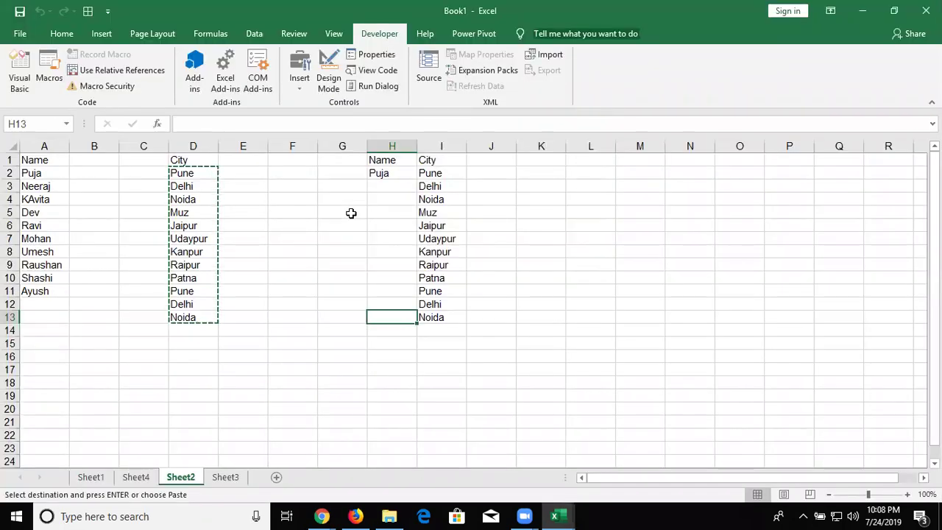
key(alt+F11)
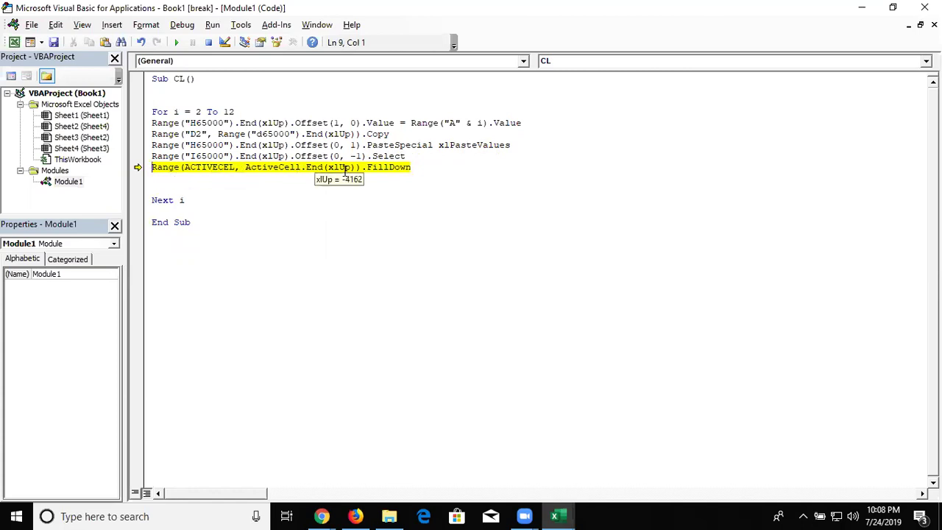
mouse_move(349, 167)
mouse_move(223, 169)
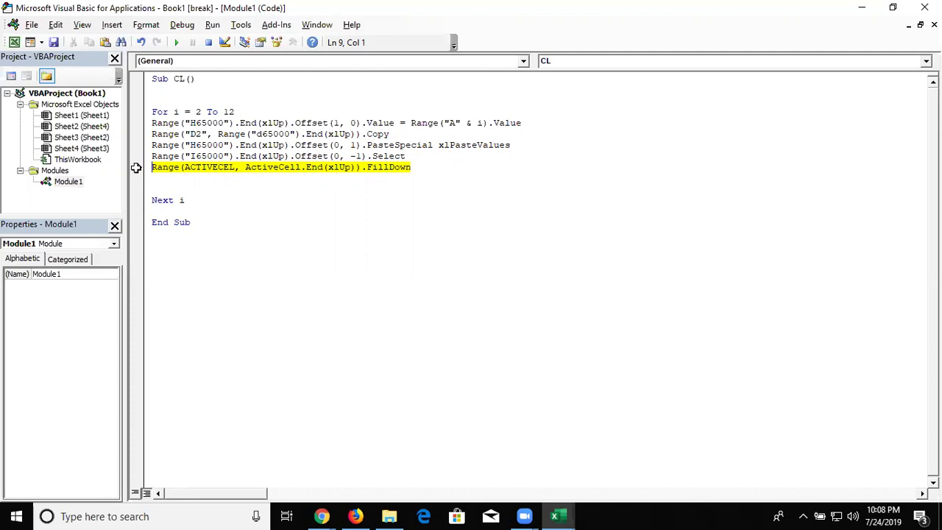
key(alt+F11)
key(alt+F11)
double_click(427, 169)
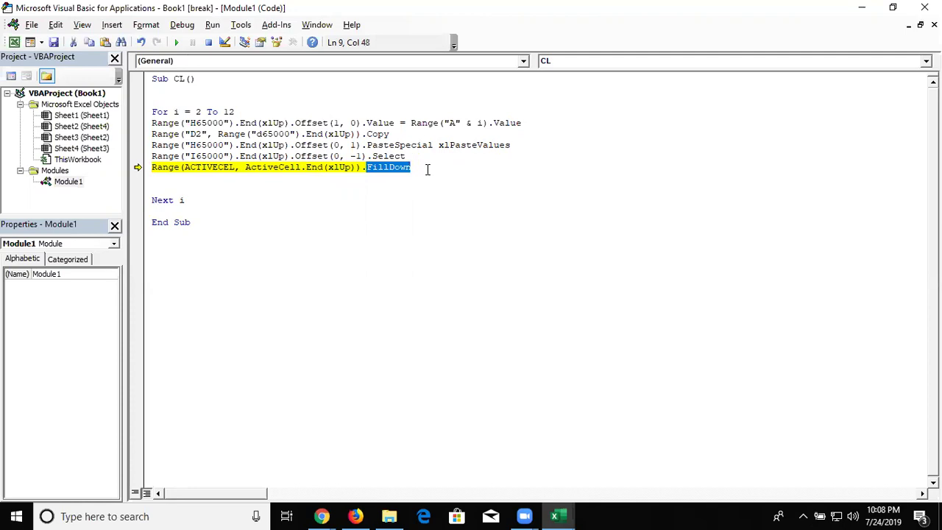
key(BackSpace)
key(BackSpace)
text(.Select)
key(Return)
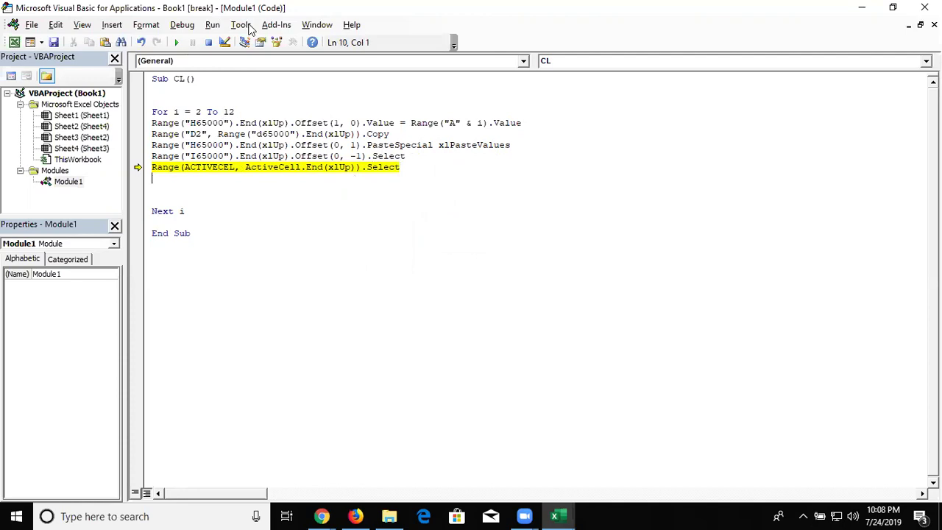
Step: Change .Select back to FillDown on the loop's last line
click(503, 248)
mouse_move(218, 167)
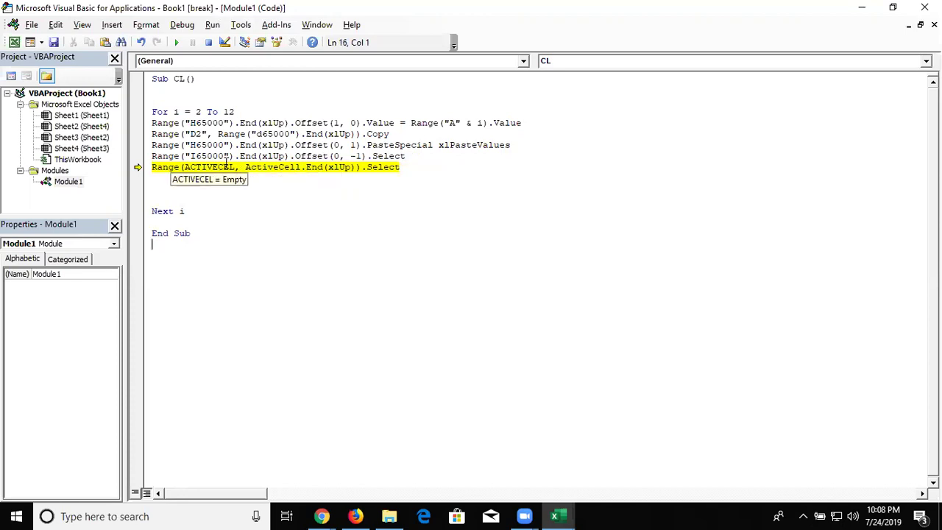
double_click(381, 168)
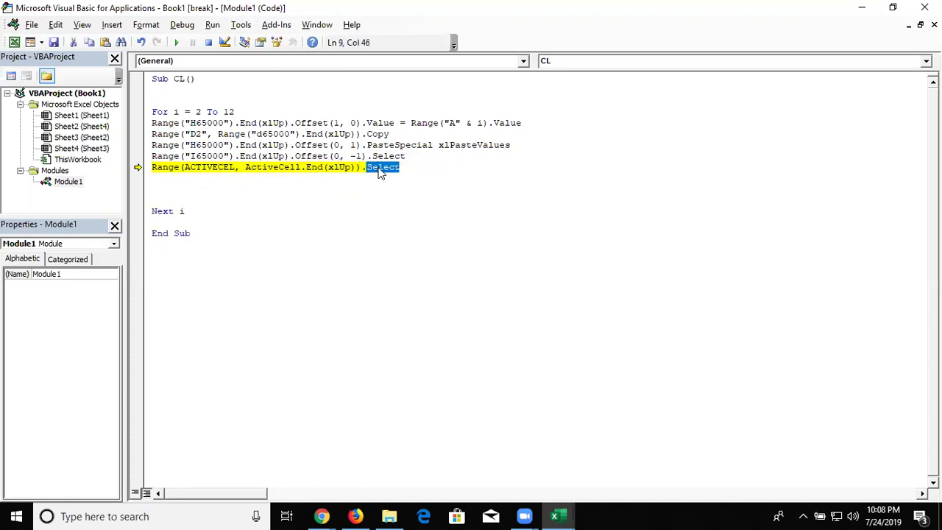
key(BackSpace)
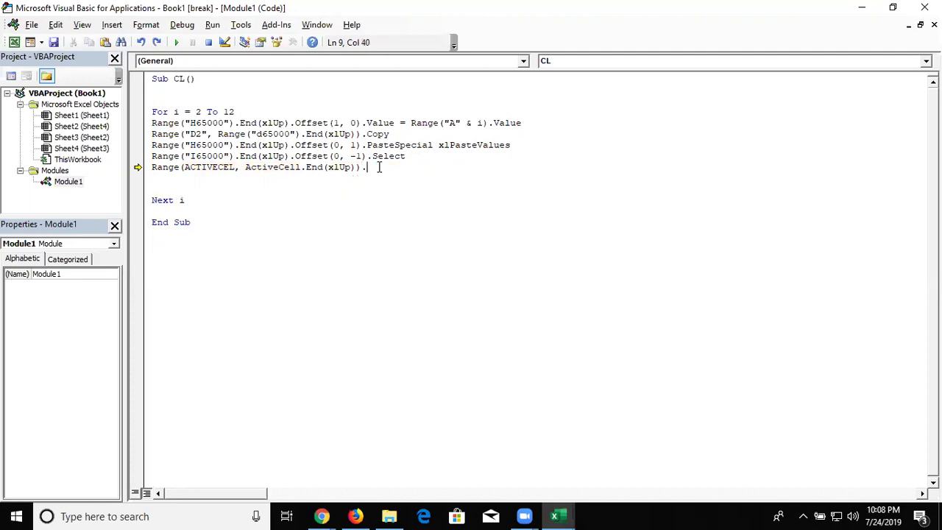
text(FillDown)
click(284, 190)
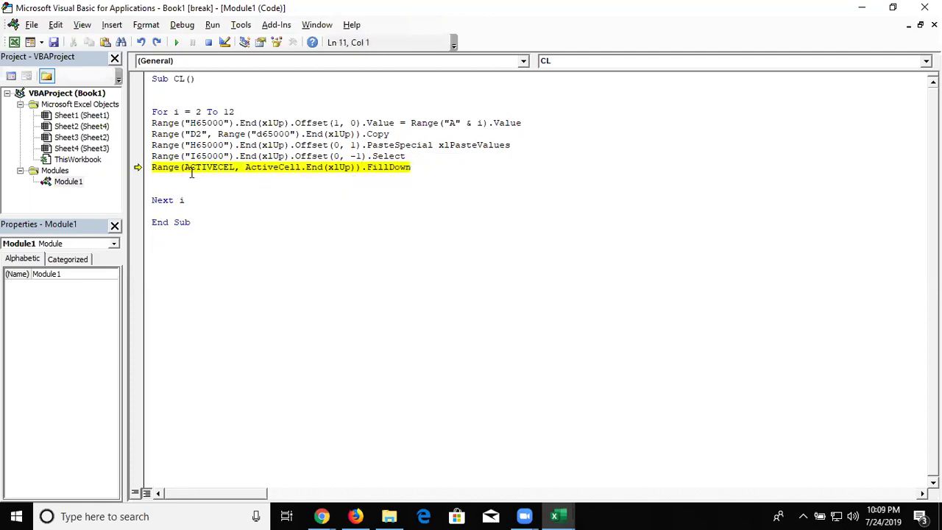
Step: Correct the misspelled ACTIVECEL to ActiveCell by adding the missing L
click(201, 167)
double_click(201, 167)
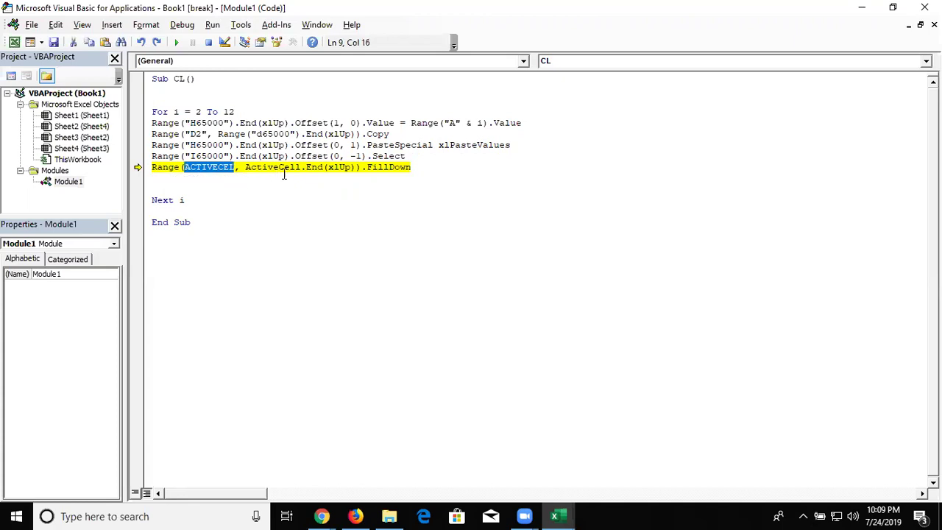
click(201, 145)
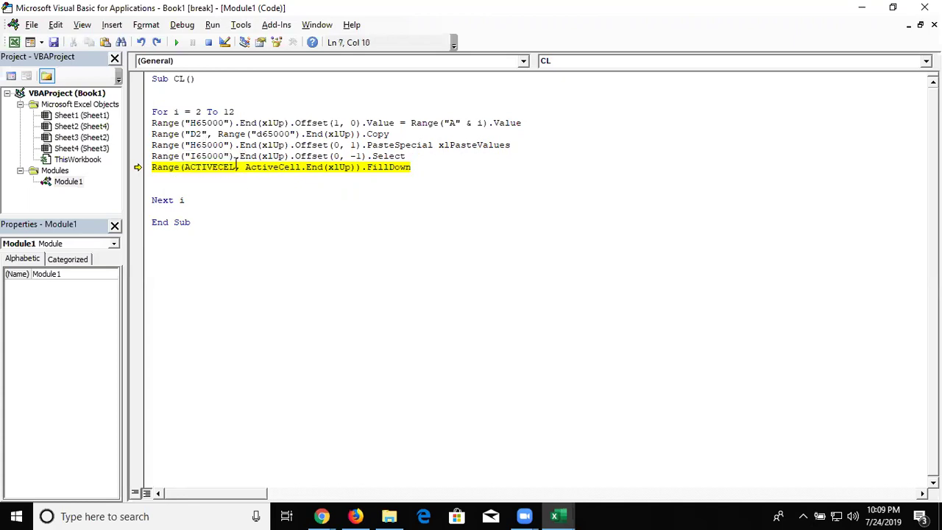
double_click(235, 169)
click(239, 175)
text(L)
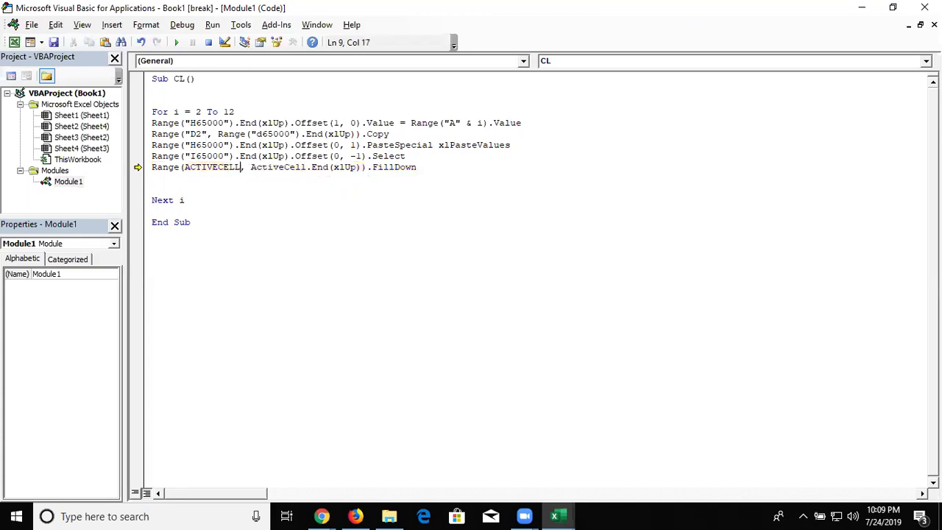
click(239, 177)
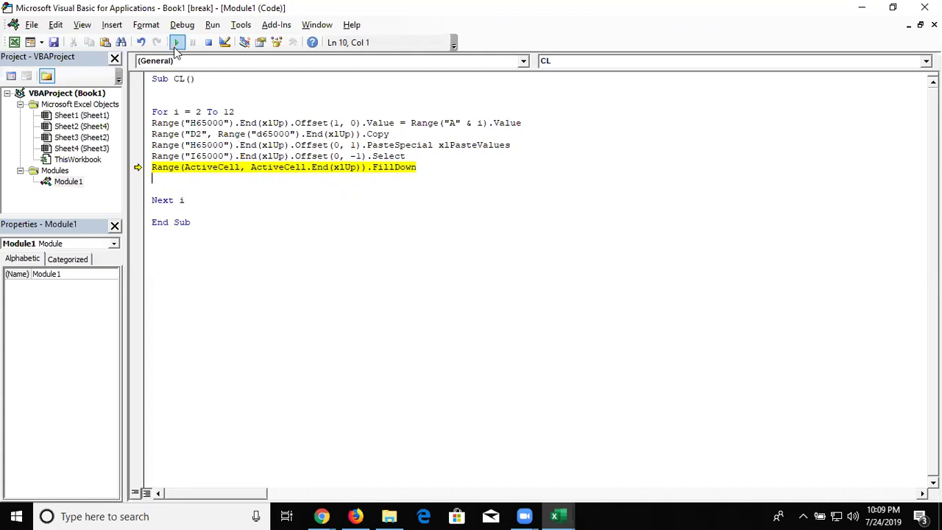
Step: Resume the paused macro, then clear the old pairing results from H2:I in the sheet
click(177, 45)
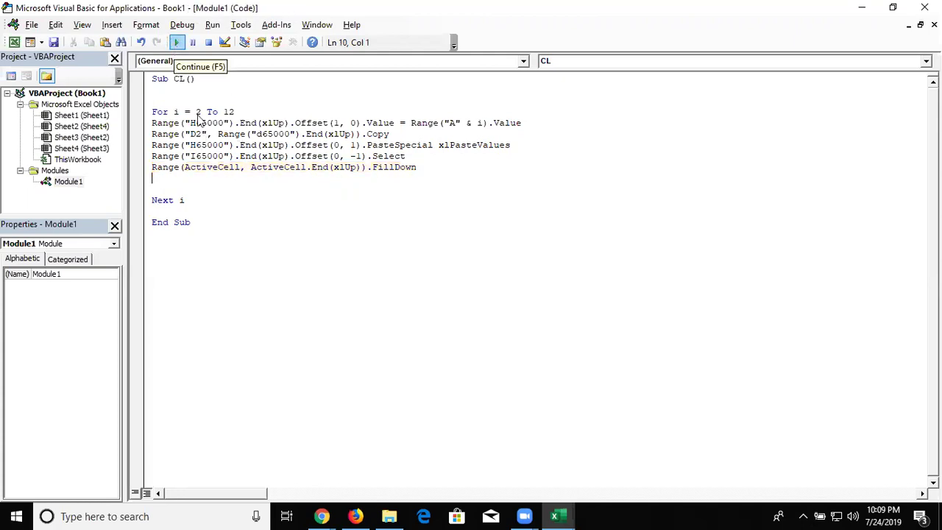
key(alt+F11)
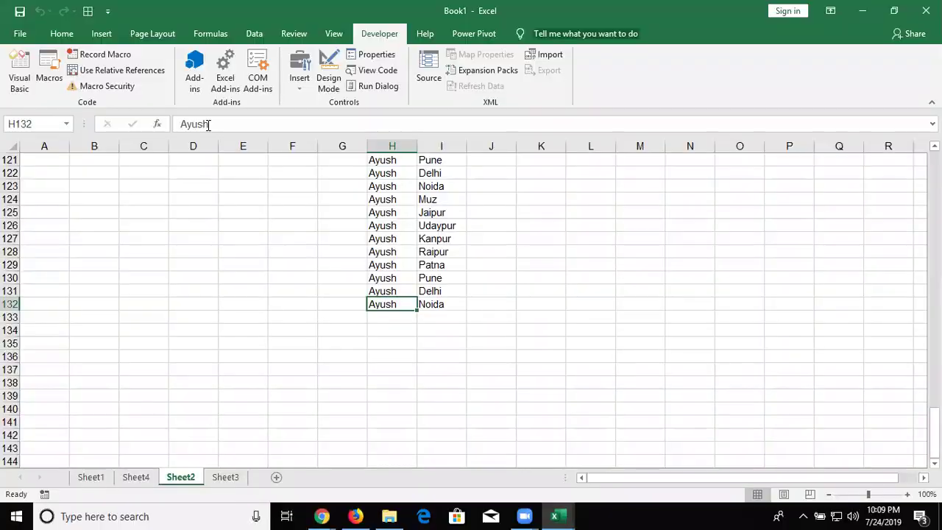
key(ctrl+Up)
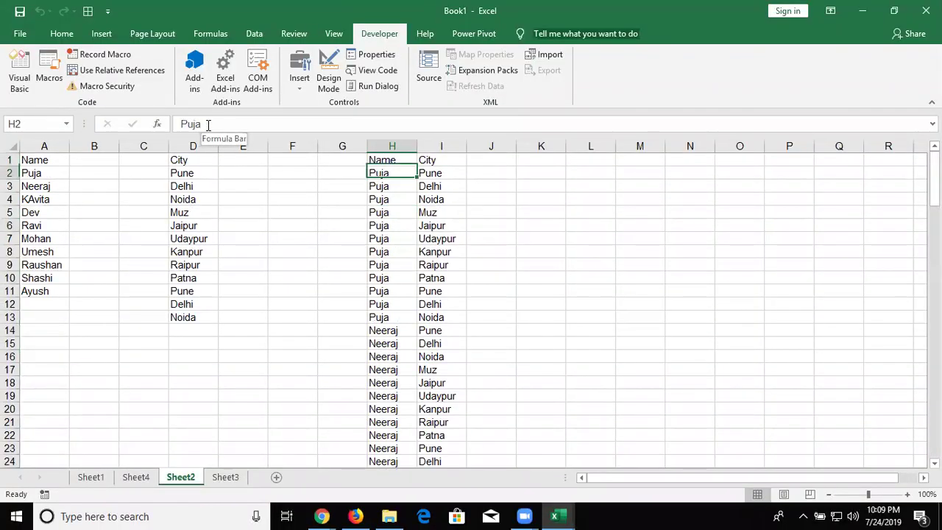
key(shift+Right)
key(ctrl+shift+Down)
key(Delete)
key(ctrl+Up)
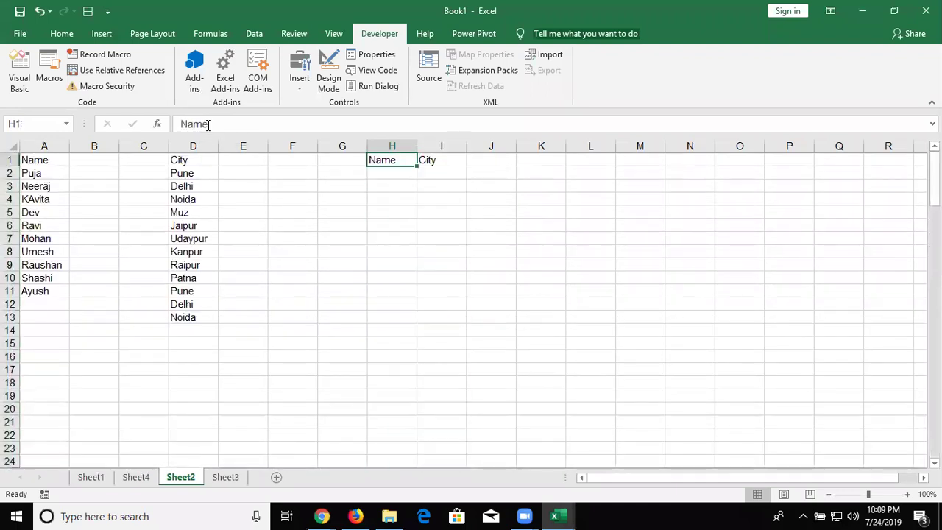
Step: Run macro CL from the Macros list, check the results, and return to the code
click(46, 92)
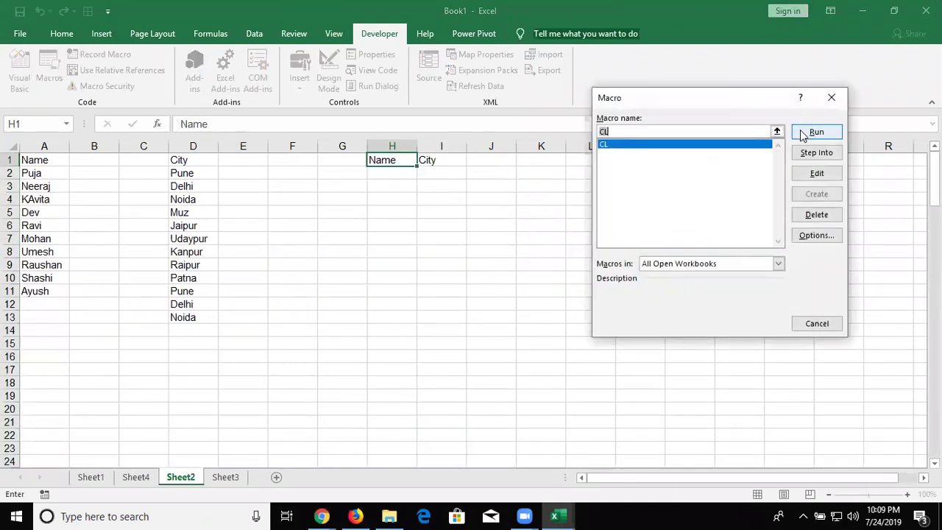
click(803, 135)
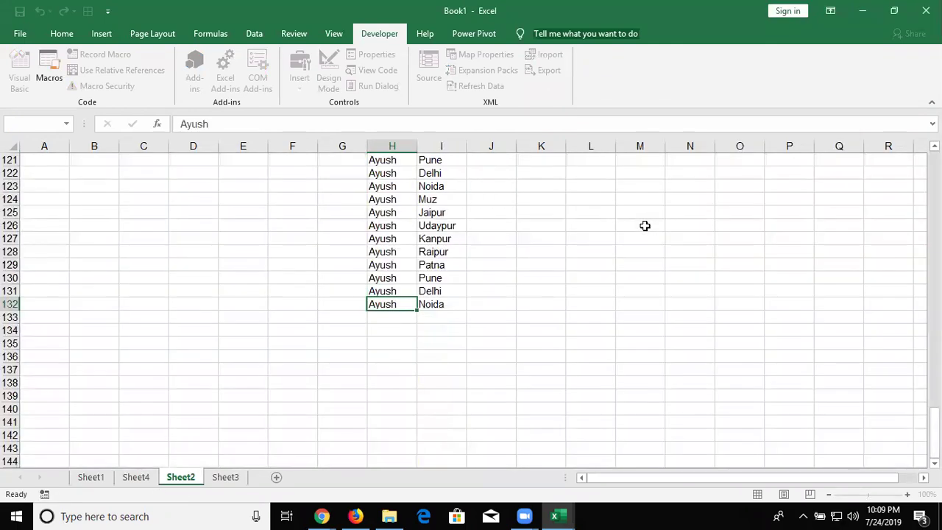
key(ctrl+Up)
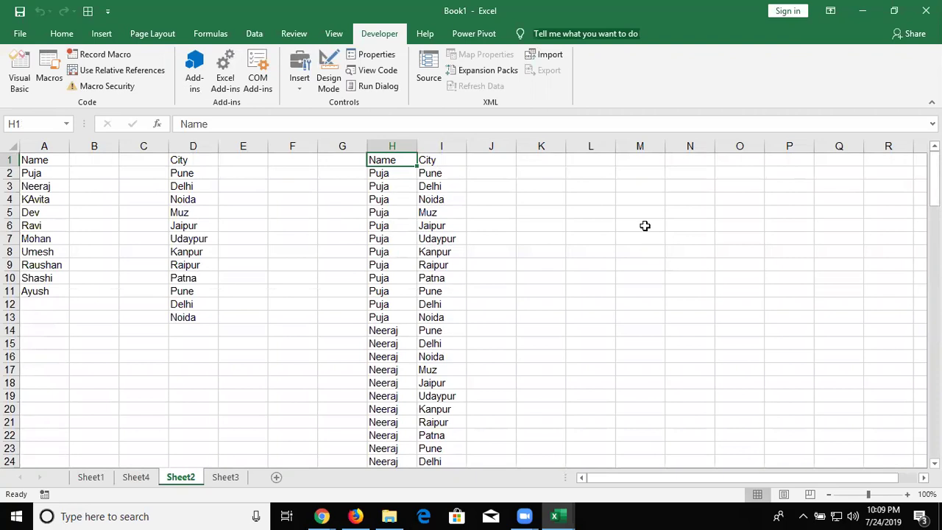
key(alt+F11)
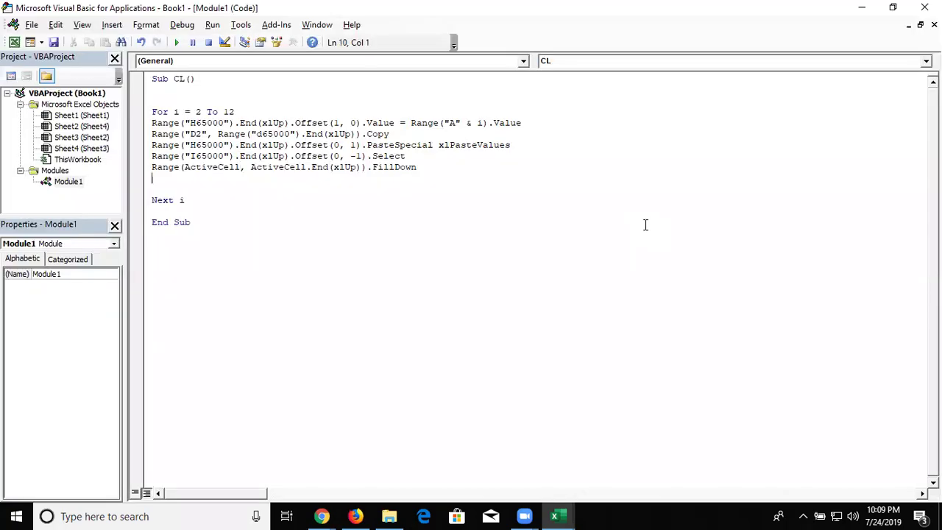
Step: Delete the blank lines above Next i and select the loop body statements
key(Delete)
key(Delete)
key(Up)
key(Up)
key(Up)
key(Up)
key(Down)
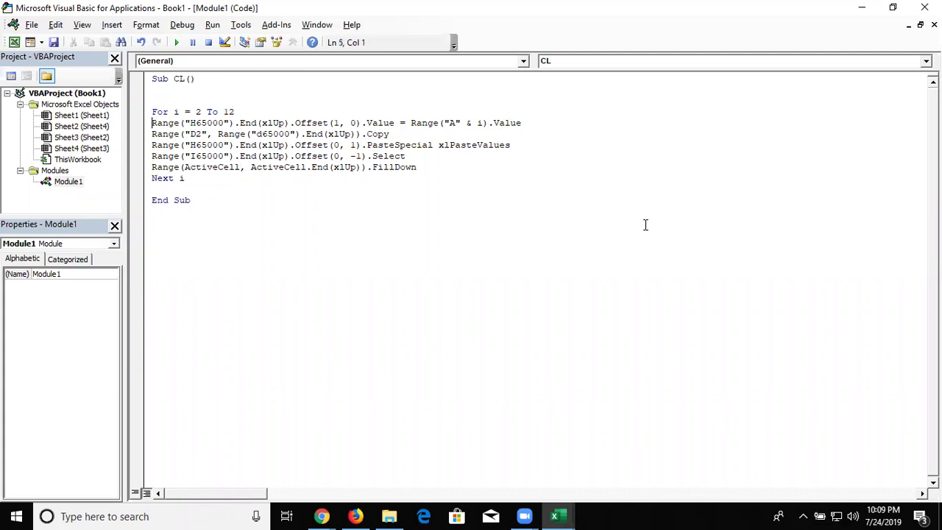
key(shift+Down)
key(shift+Down)
key(shift+Down)
key(shift+Down)
key(shift+Down)
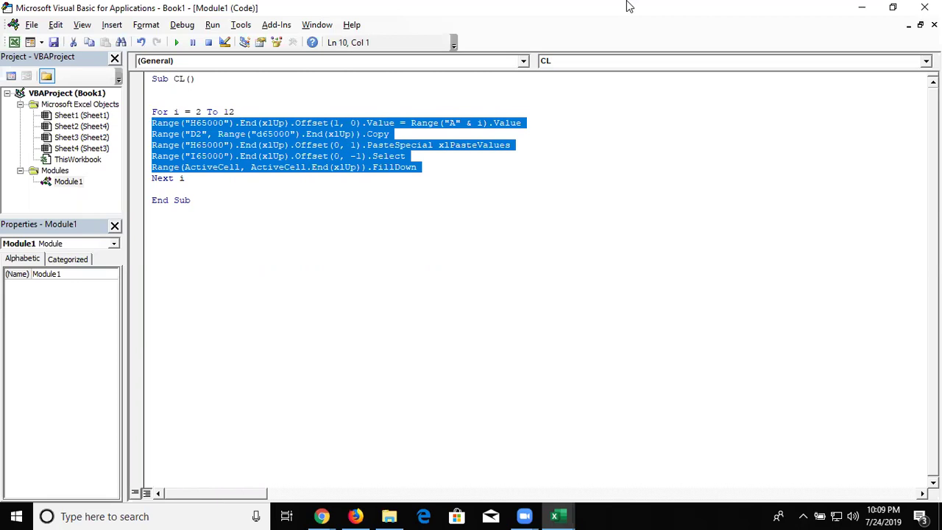
key(alt+F11)
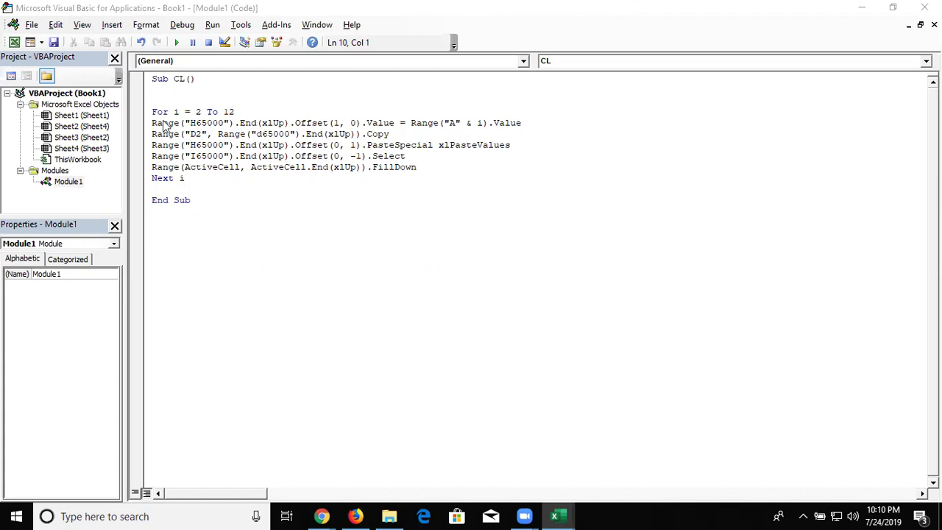
Step: Walk through End(xlUp), Offset, PasteSpecial and FillDown in the code, then show the desktop
click(164, 123)
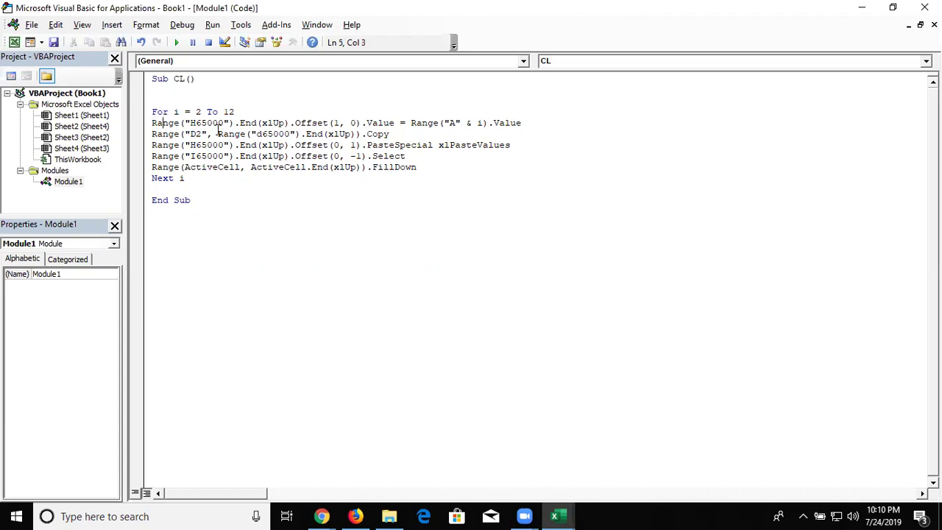
click(251, 123)
click(262, 134)
click(268, 123)
click(307, 123)
double_click(306, 123)
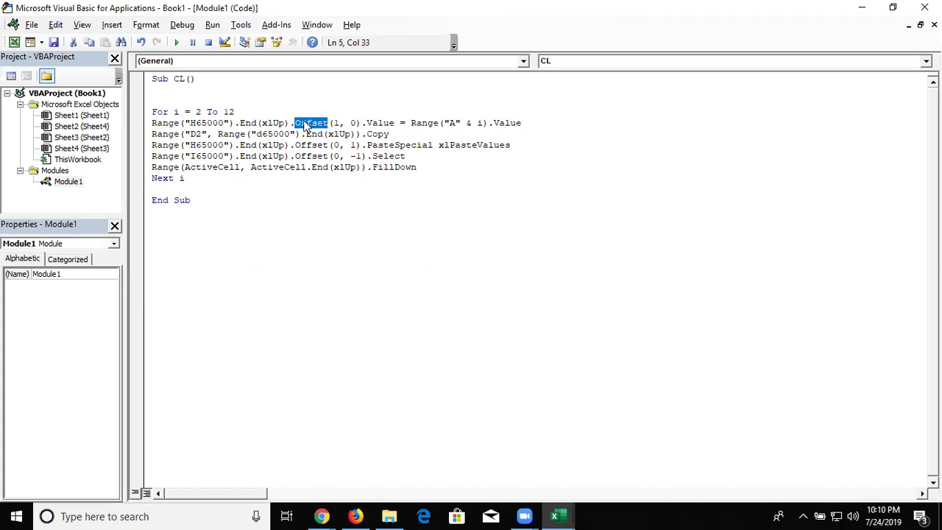
double_click(398, 146)
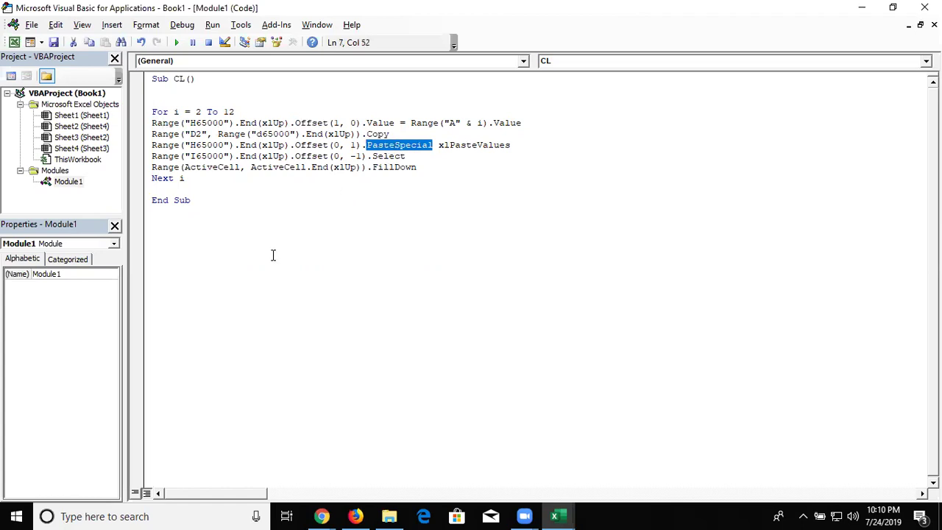
double_click(375, 167)
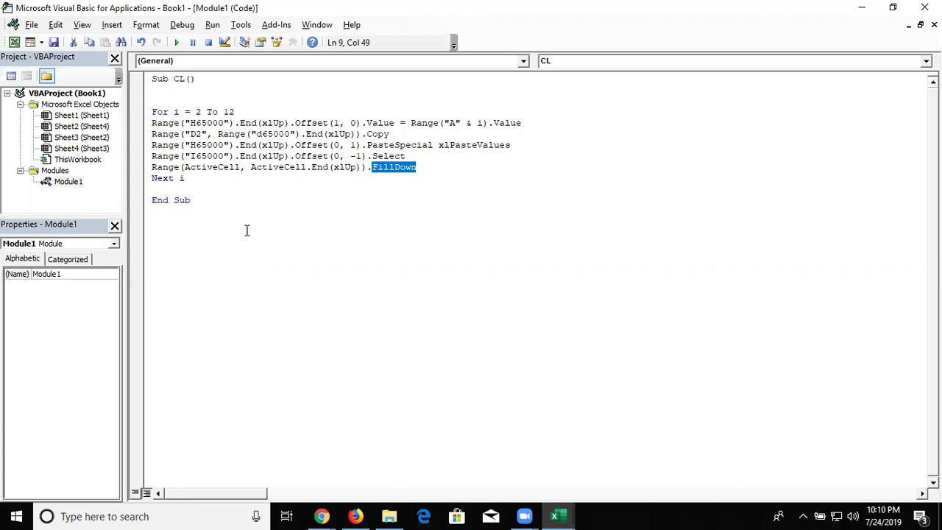
key(super+d)
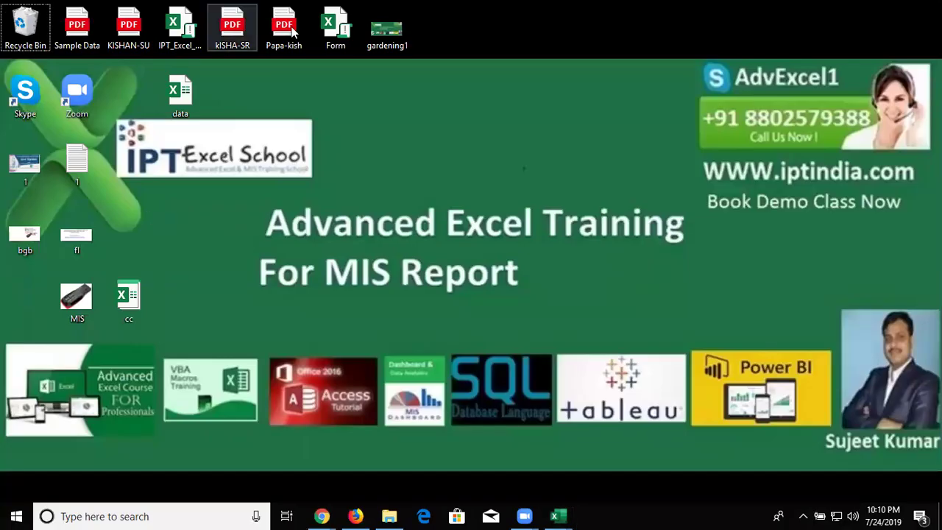
click(787, 145)
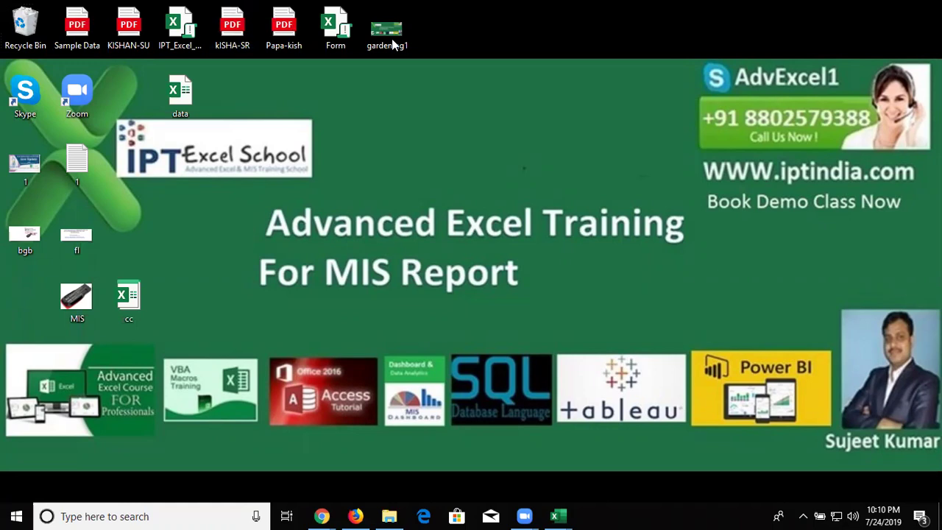